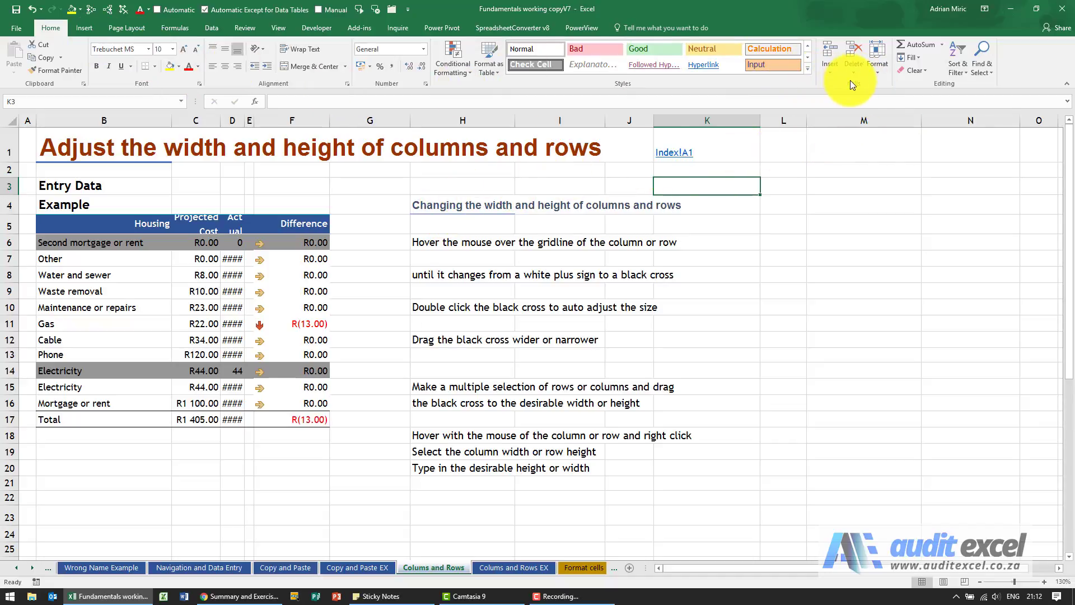
# - Review the Insert and Delete options, then select G2:G20 in empty column G
pyautogui.click(834, 71)
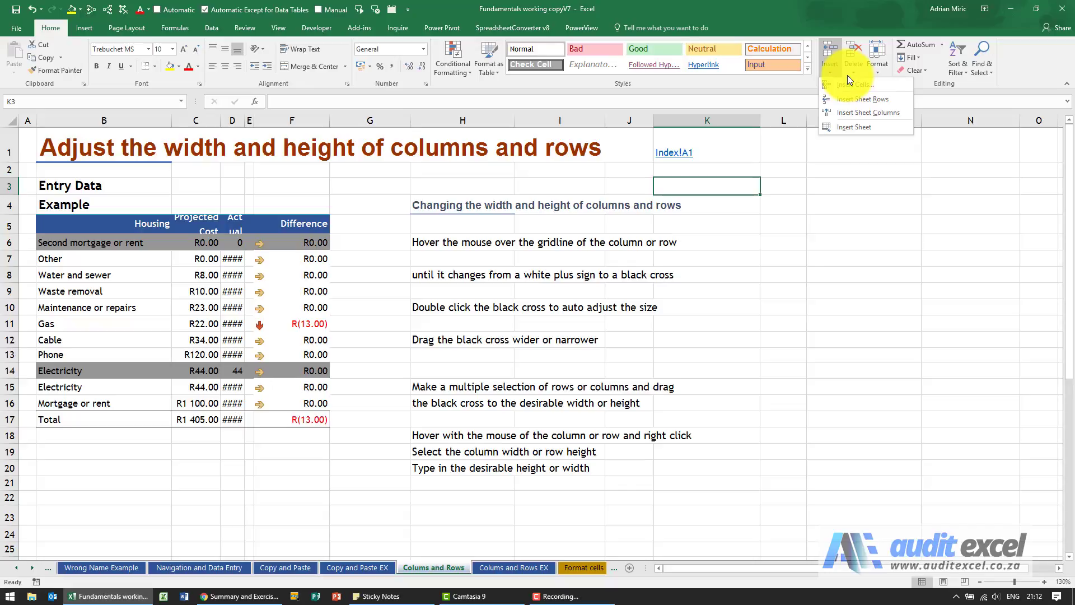
pyautogui.click(847, 73)
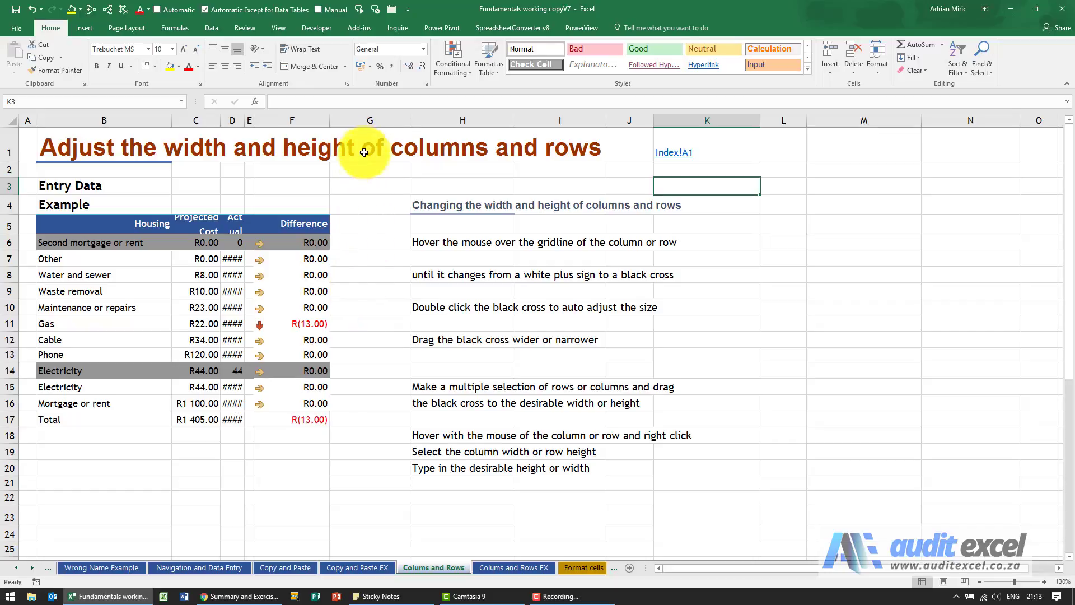
pyautogui.click(384, 164)
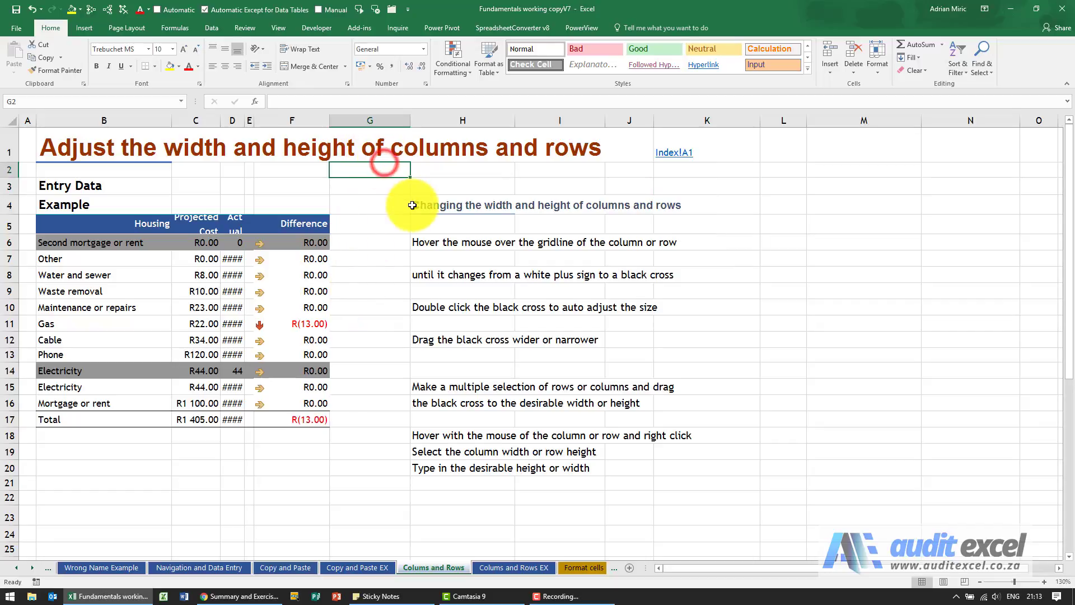
pyautogui.moveTo(380, 170); pyautogui.dragTo(381, 187)
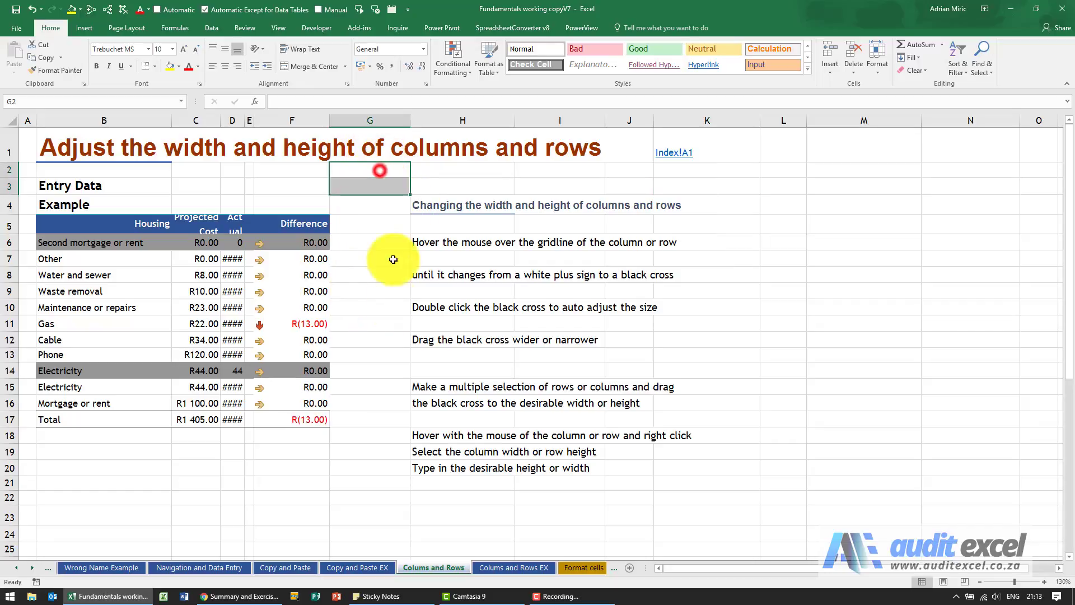
pyautogui.moveTo(393, 259); pyautogui.dragTo(361, 467)
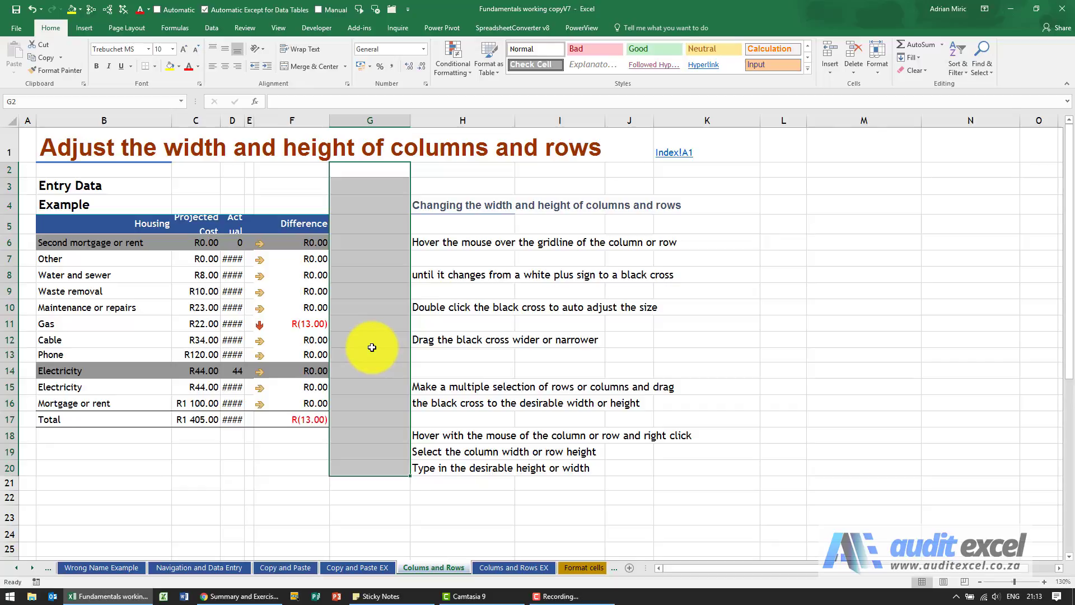
pyautogui.moveTo(358, 141); pyautogui.dragTo(365, 445)
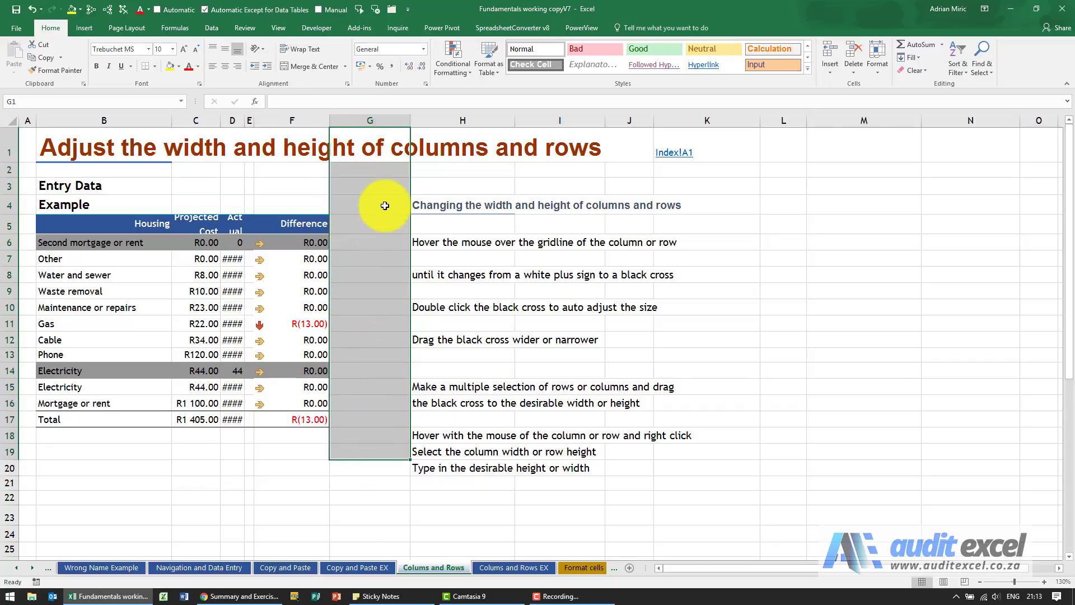
# - Select the whole of column G, then columns G to I, and delete column G
pyautogui.click(372, 118)
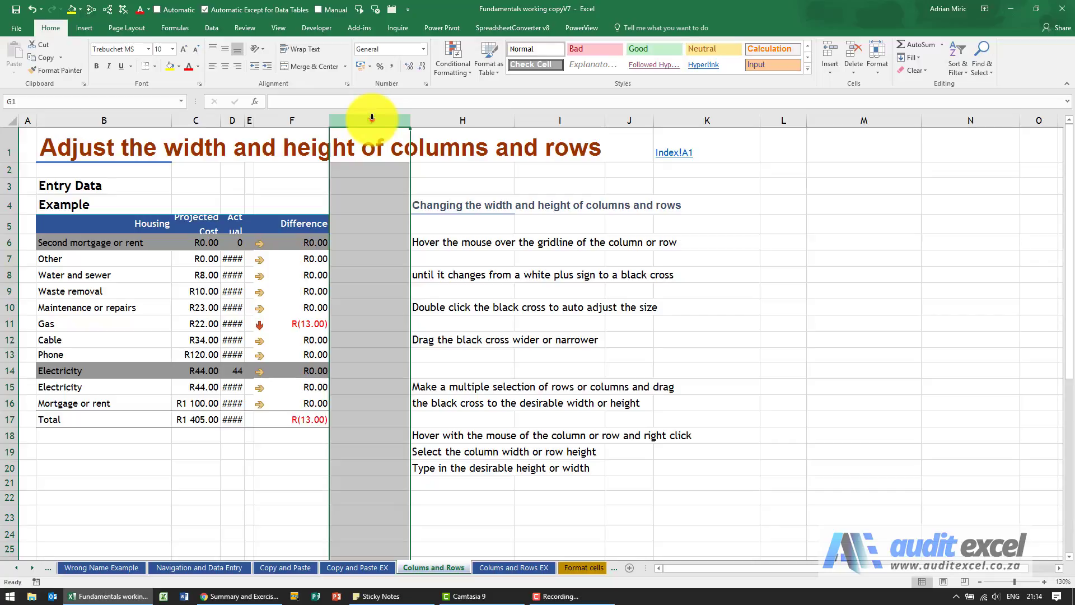
pyautogui.moveTo(372, 117)
pyautogui.mouseDown()
pyautogui.moveTo(615, 119)
pyautogui.moveTo(391, 120)
pyautogui.mouseUp()
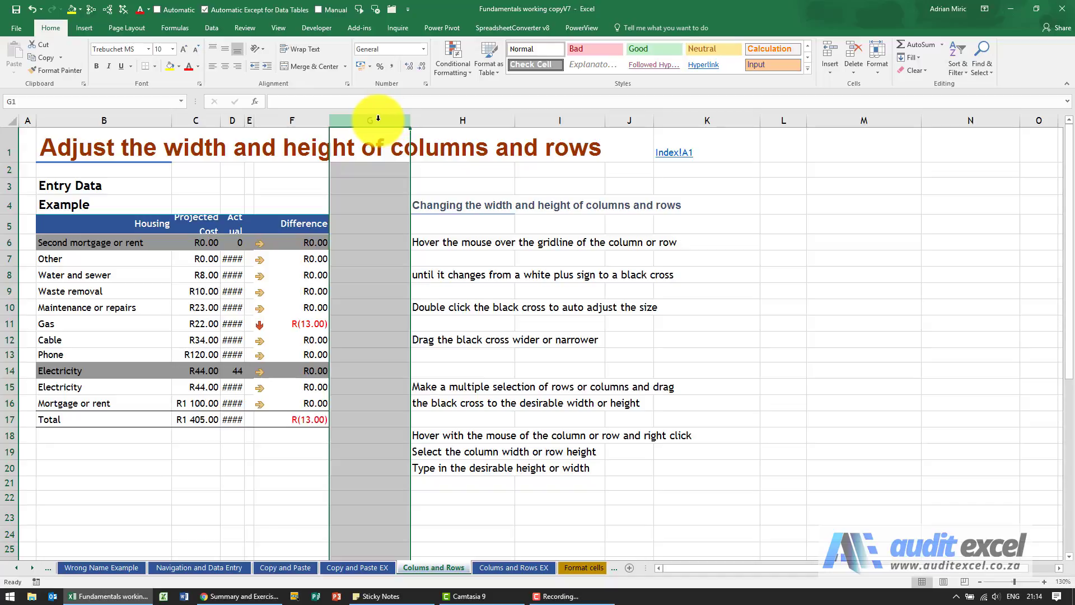
pyautogui.rightClick(378, 118)
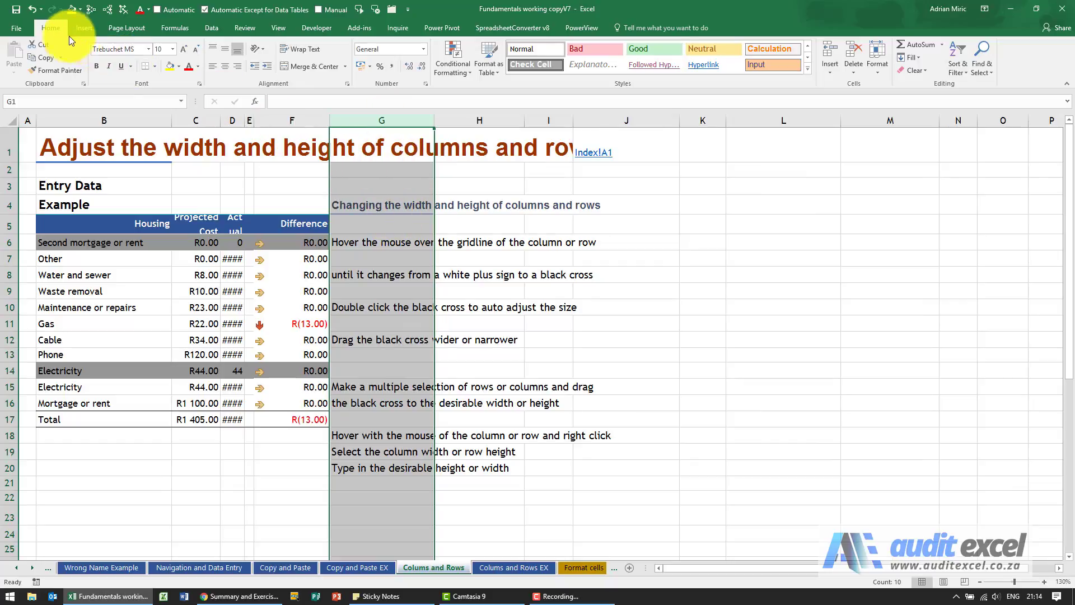
# - Undo the column G deletion, then insert a blank column D before Actual
pyautogui.click(33, 12)
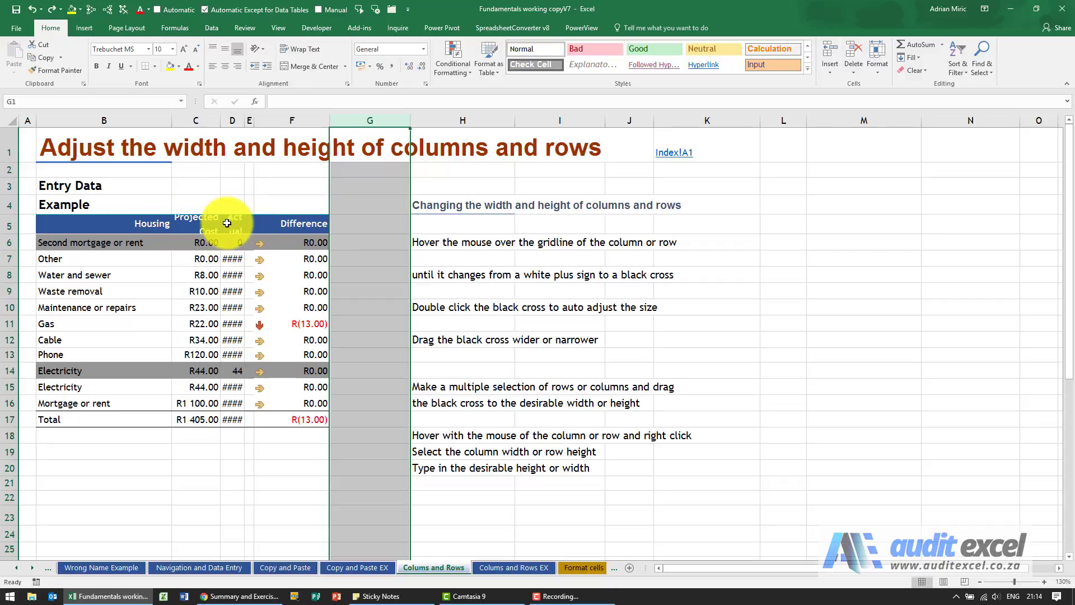
pyautogui.click(231, 120)
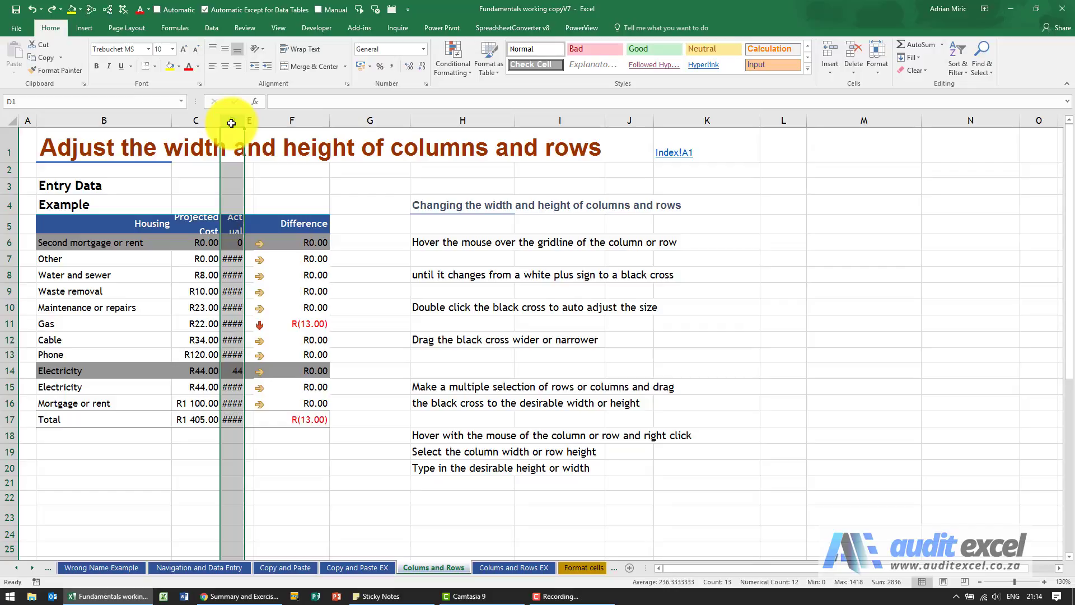
pyautogui.rightClick(231, 123)
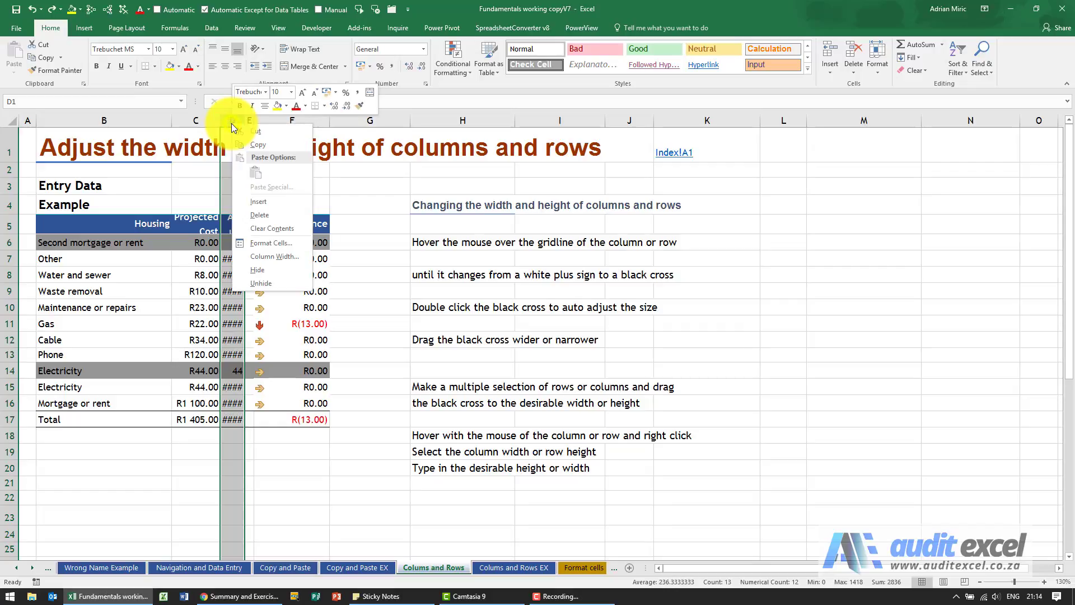
pyautogui.click(269, 202)
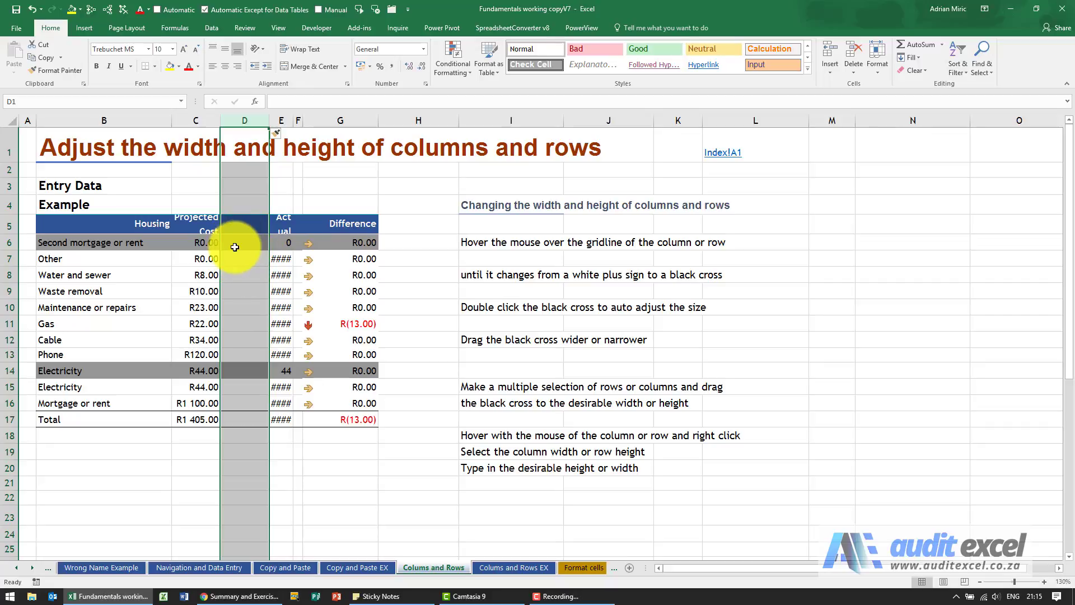
# - Undo the blank column insert and insert a blank row 17 above Total
pyautogui.click(29, 11)
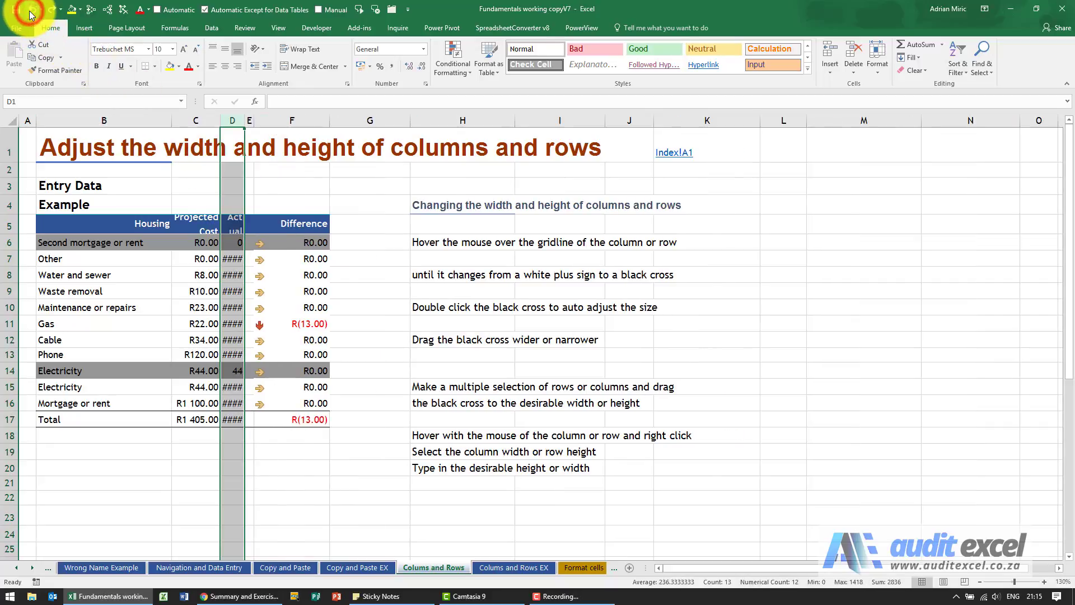
pyautogui.click(4, 419)
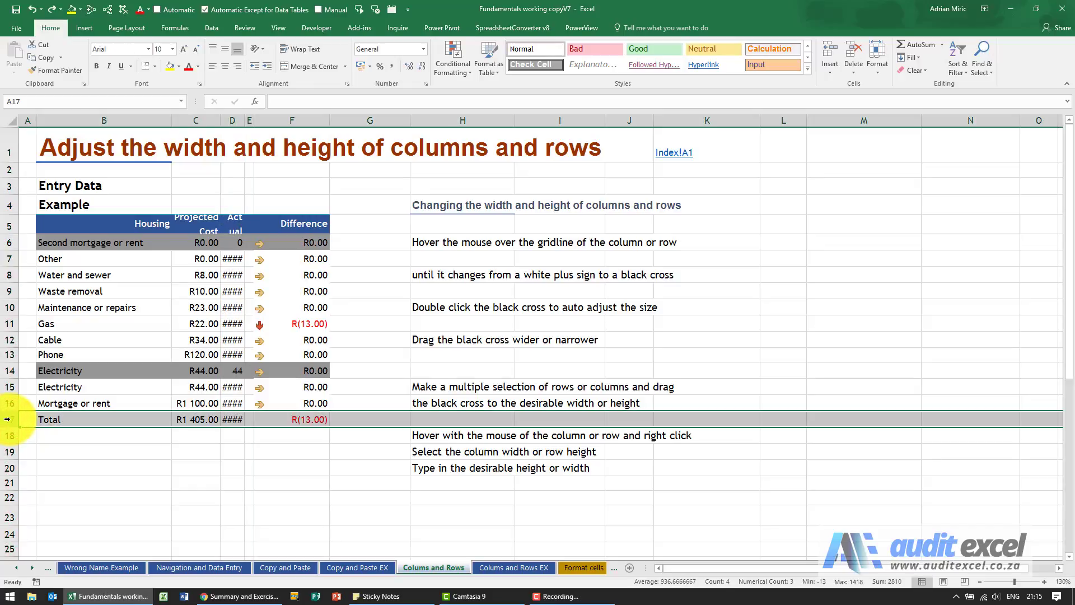
pyautogui.rightClick(11, 423)
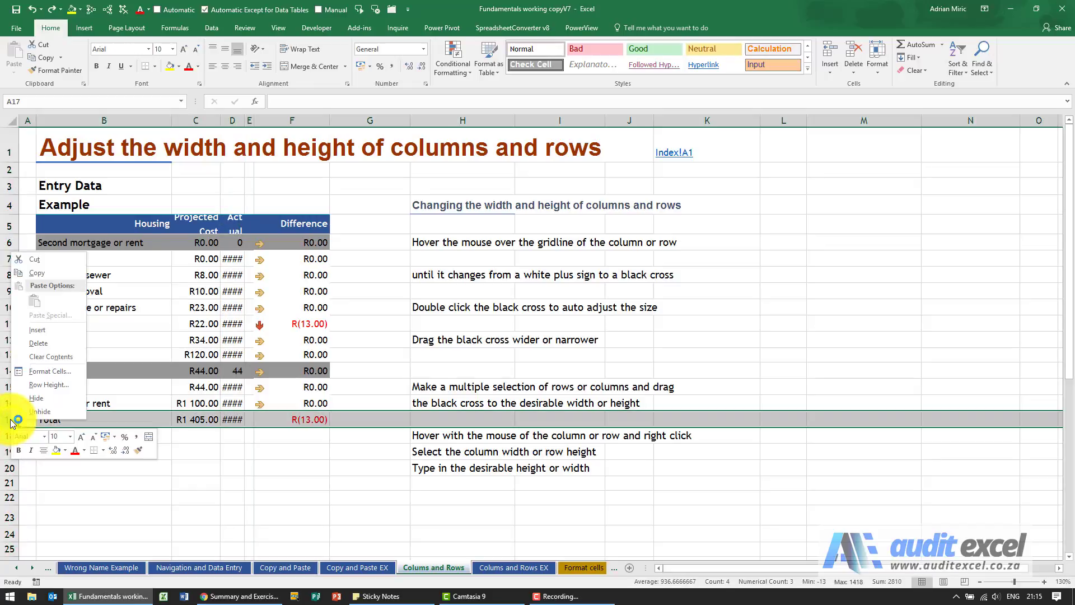
pyautogui.click(52, 332)
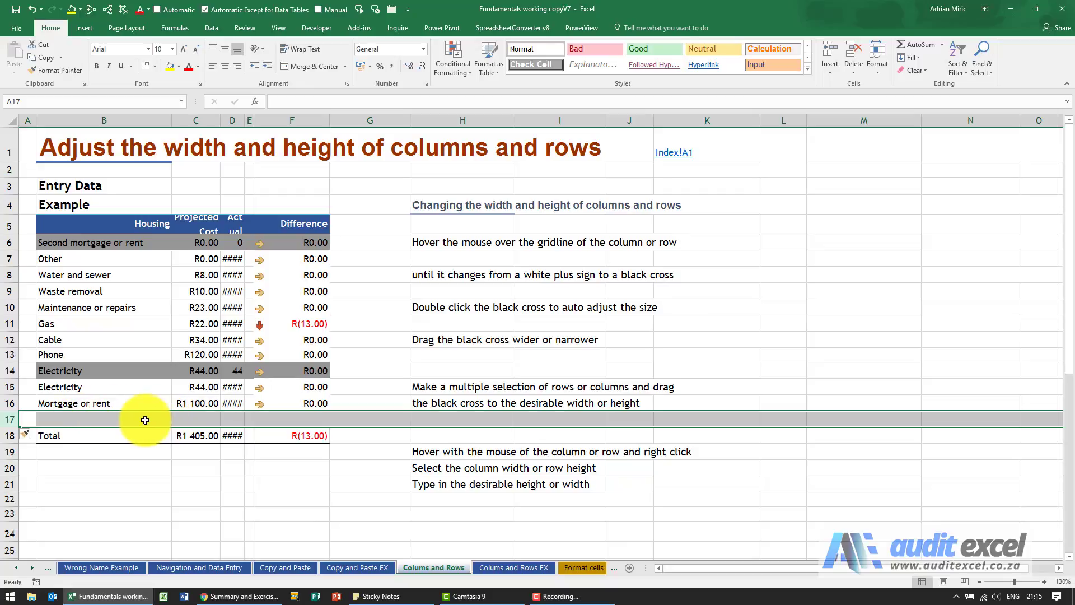
# - Delete the new blank row 17 so Total returns to row 17
pyautogui.rightClick(10, 418)
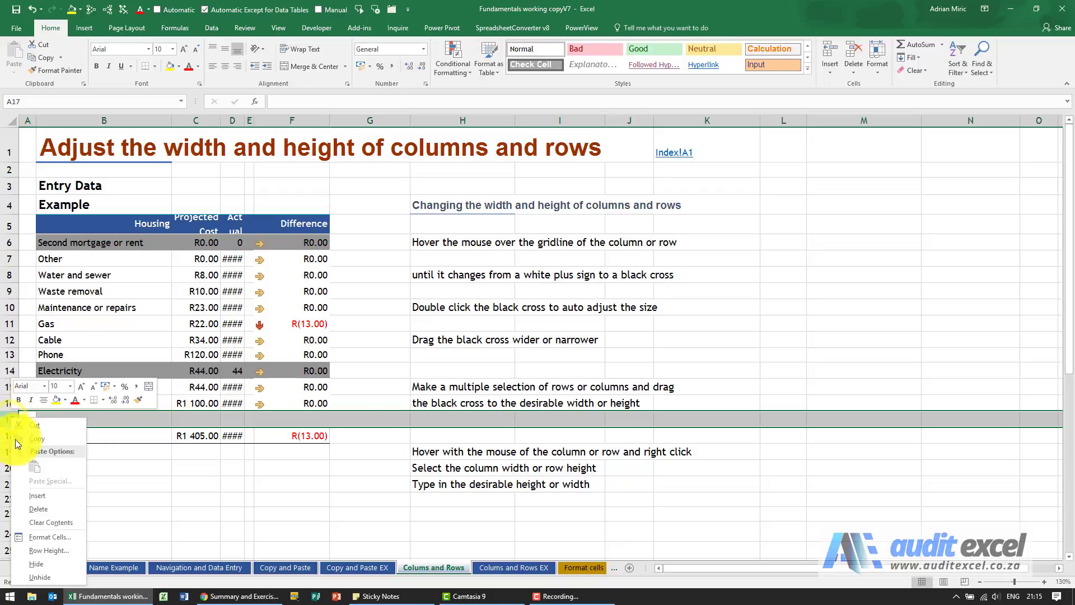
pyautogui.click(35, 508)
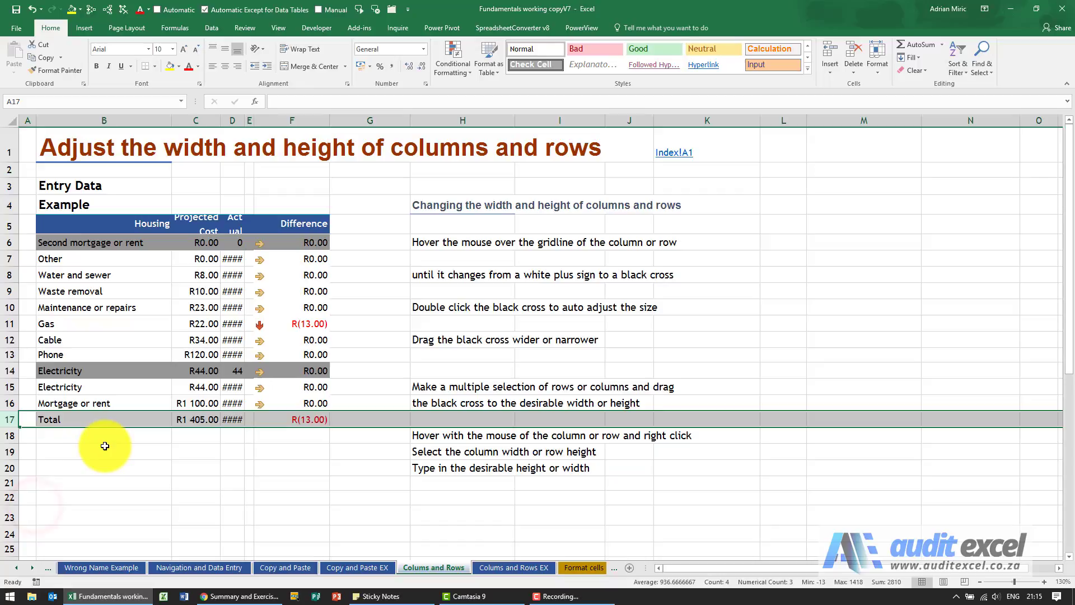
pyautogui.click(382, 380)
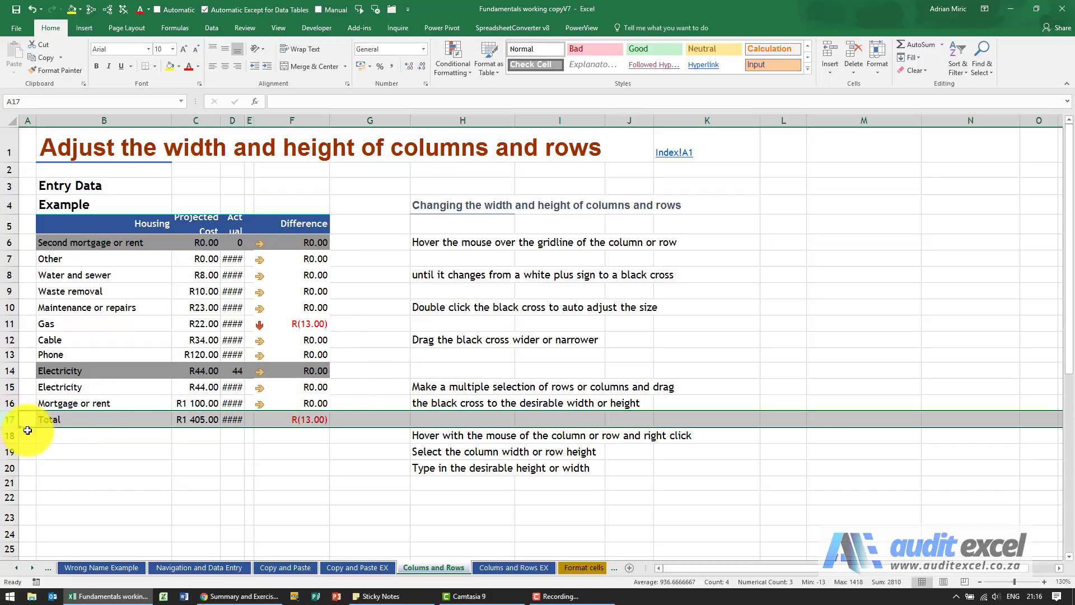
# - Insert an entire blank row above Total from cell B17's Insert options
pyautogui.click(72, 422)
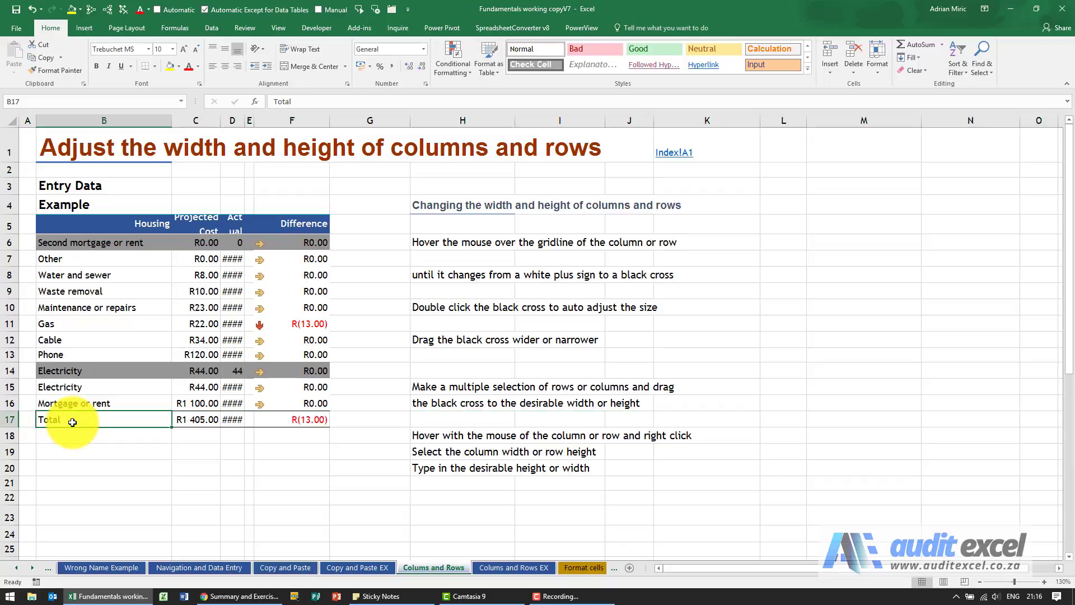
pyautogui.rightClick(83, 420)
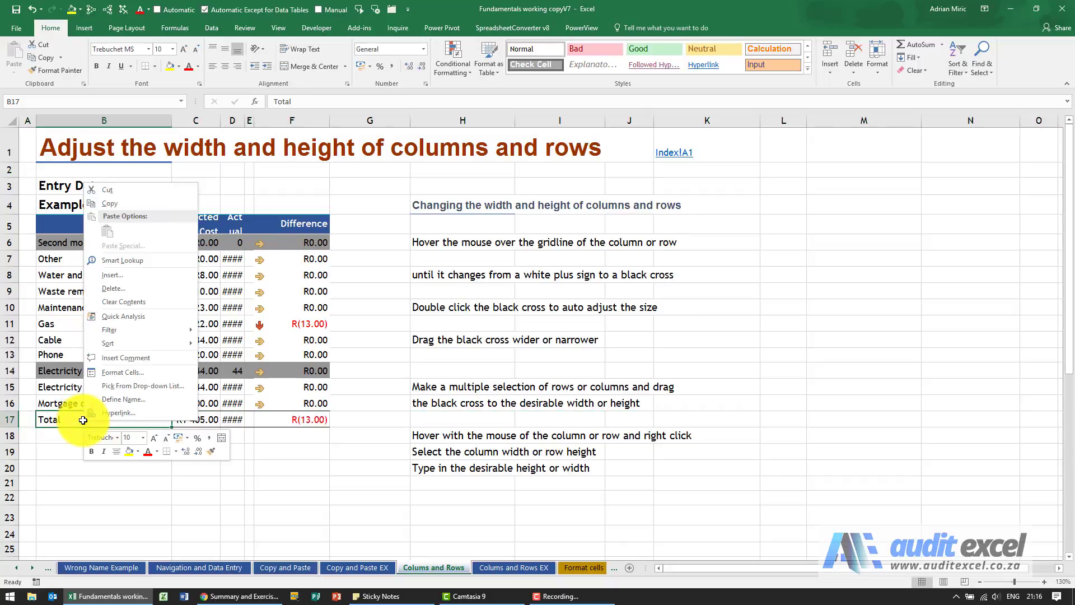
pyautogui.click(136, 275)
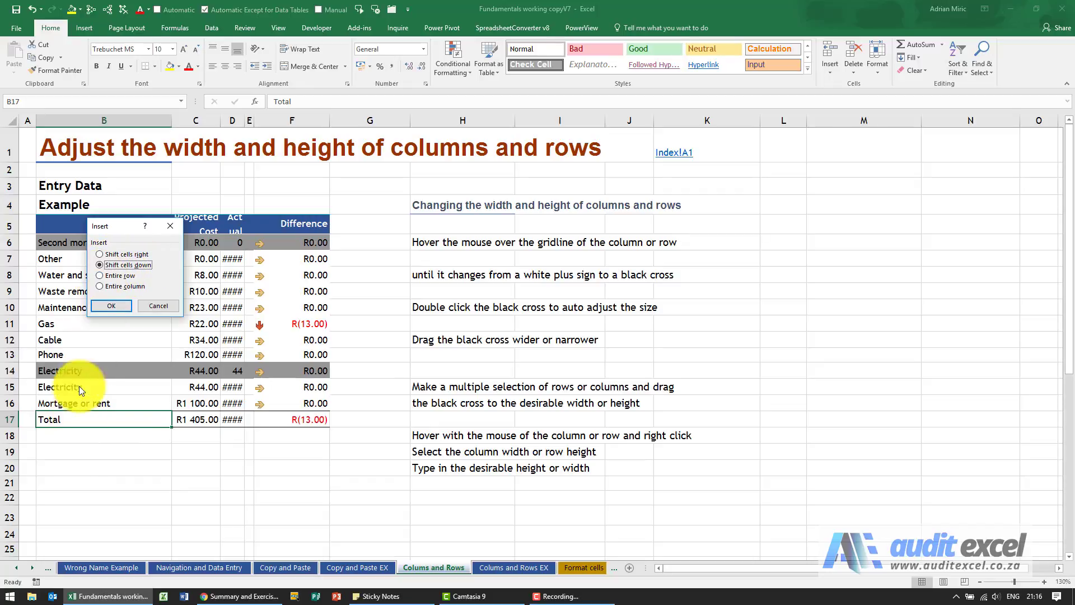
pyautogui.click(99, 275)
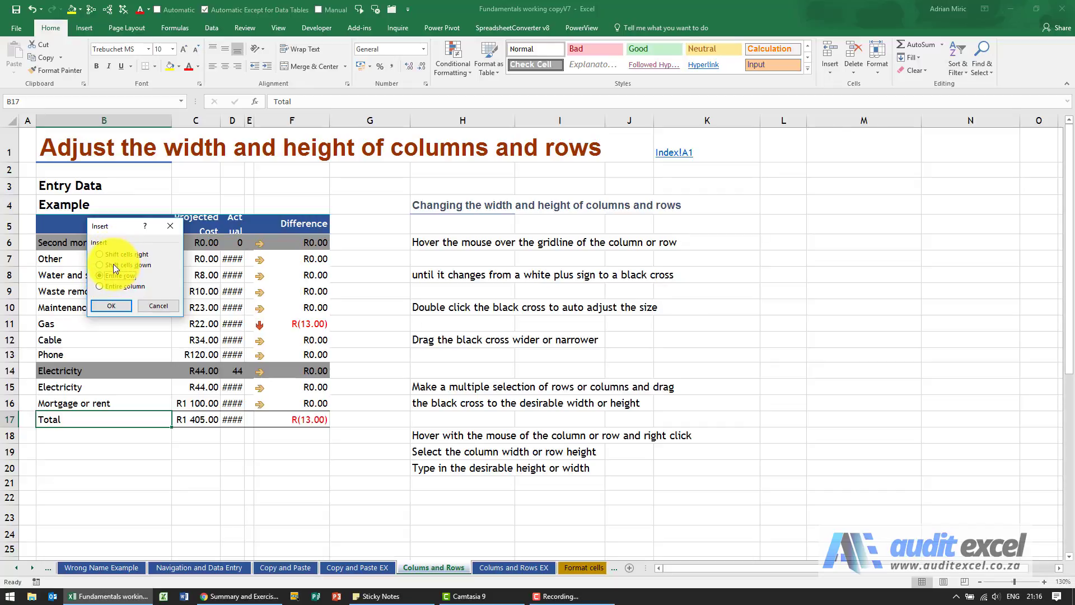
pyautogui.click(103, 306)
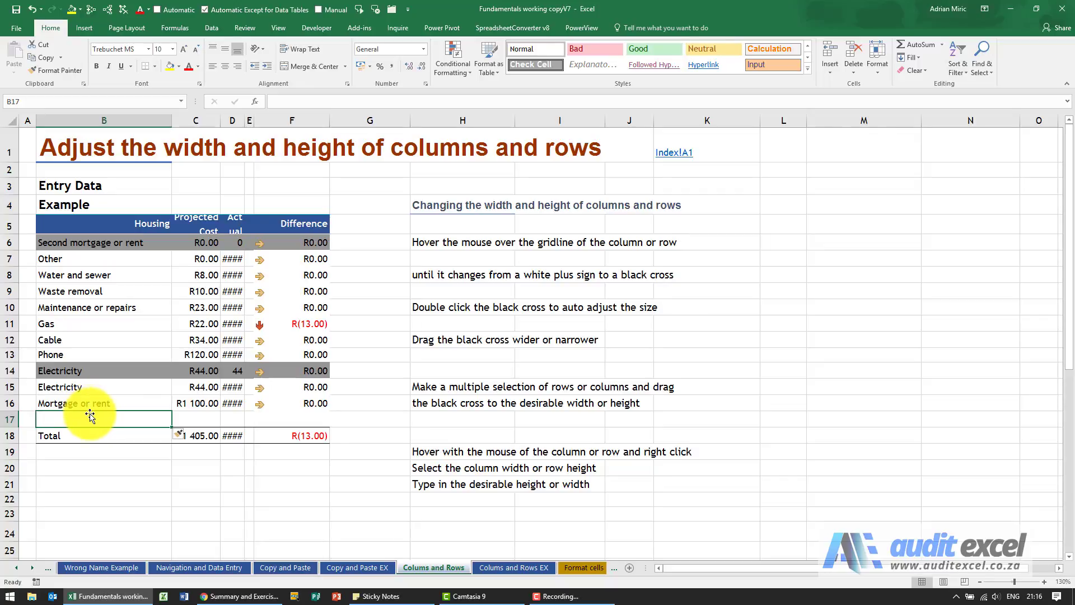
# - Delete the empty row 17 so Total sits directly below Mortgage or rent
pyautogui.click(8, 419)
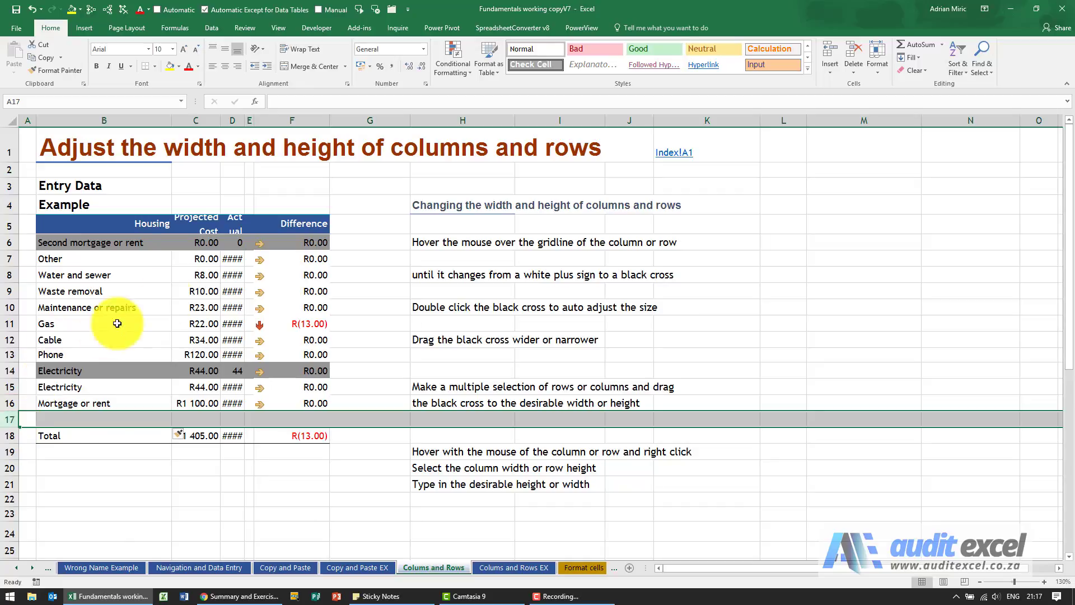
pyautogui.click(368, 122)
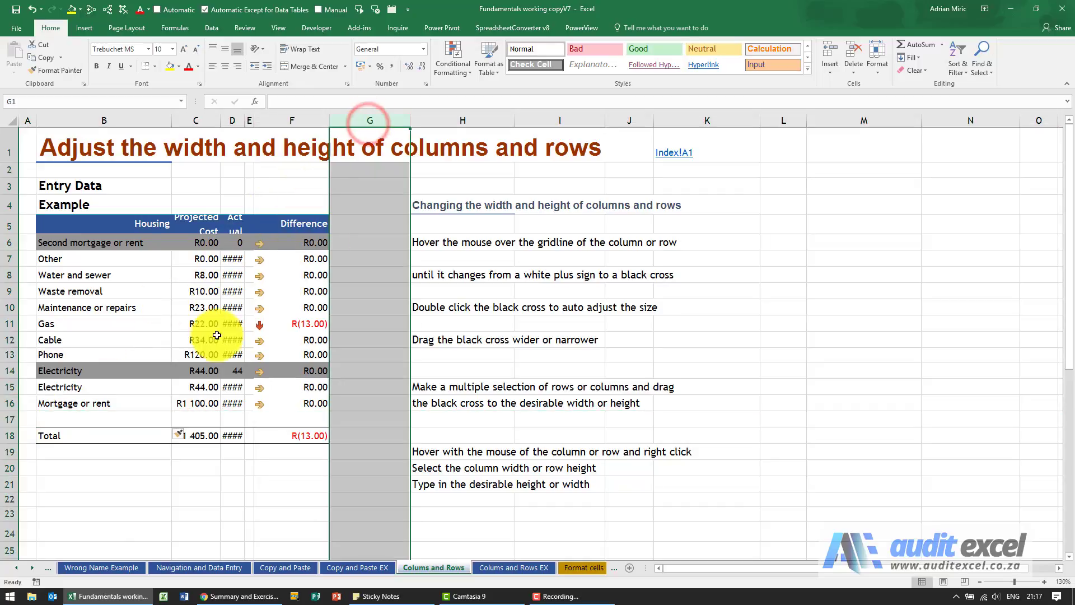
pyautogui.click(66, 419)
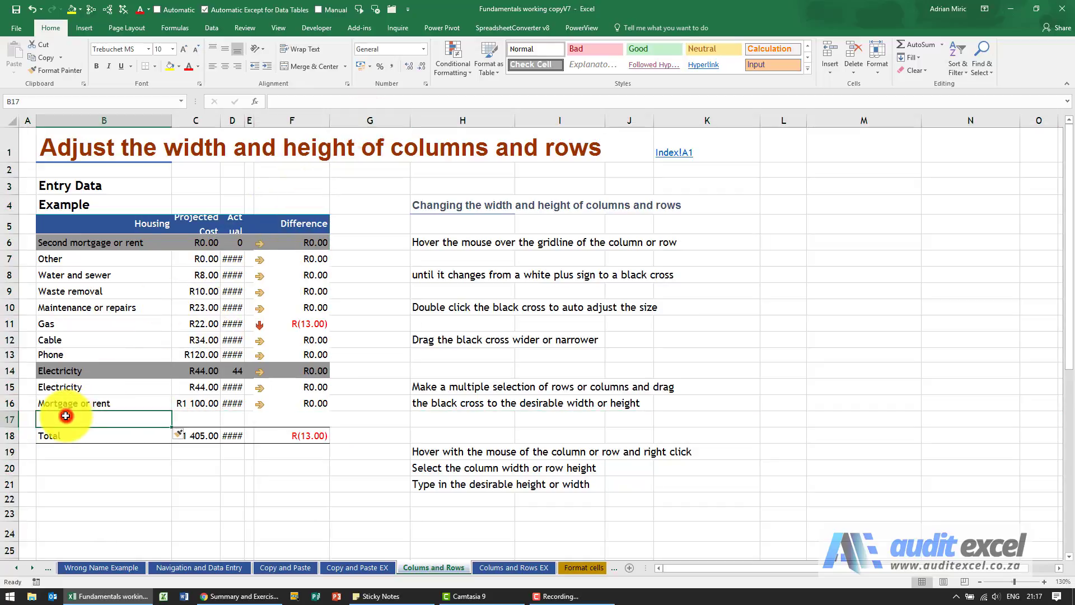
pyautogui.click(10, 420)
pyautogui.rightClick(10, 419)
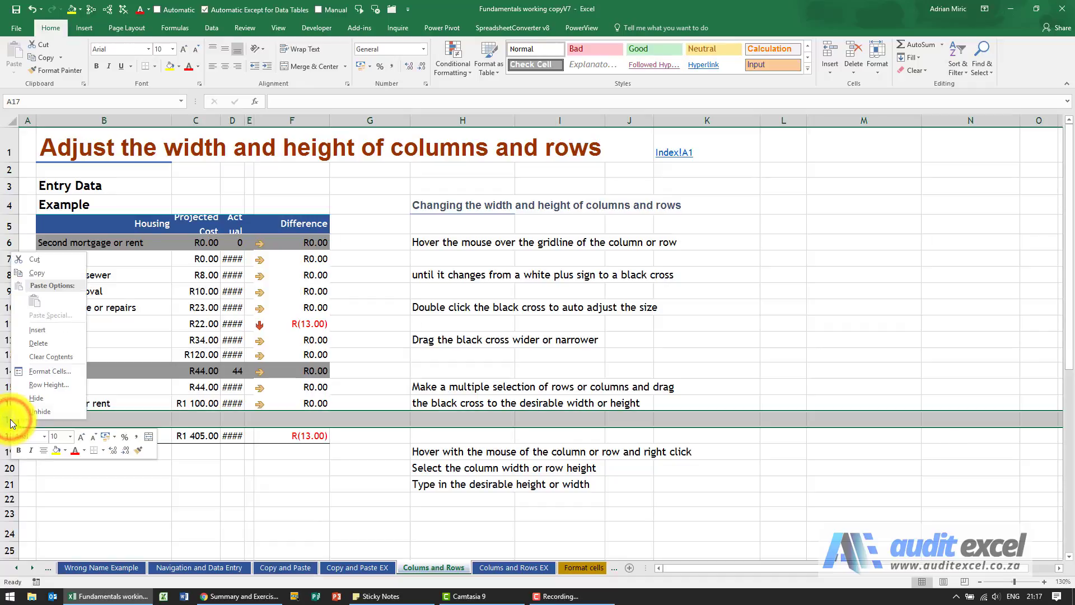
pyautogui.click(38, 342)
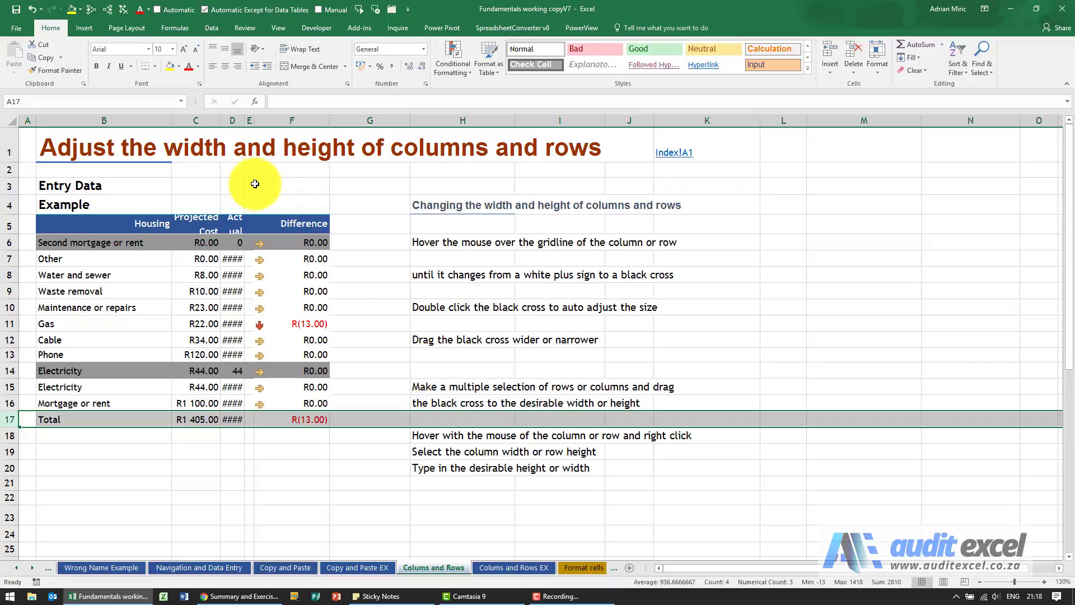
pyautogui.click(201, 121)
pyautogui.rightClick(202, 125)
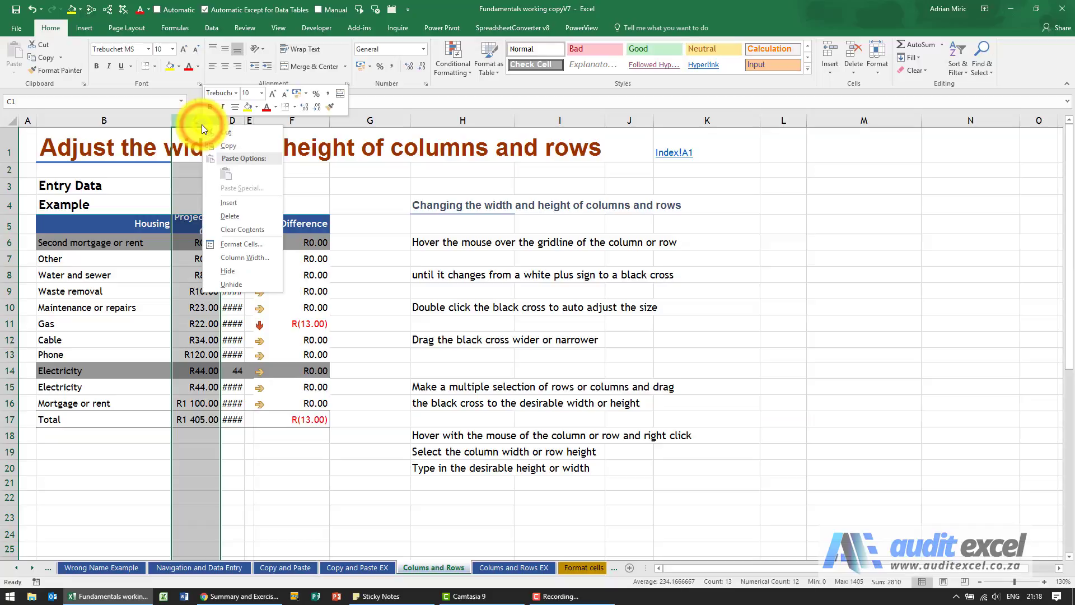
pyautogui.moveTo(201, 121); pyautogui.dragTo(296, 120)
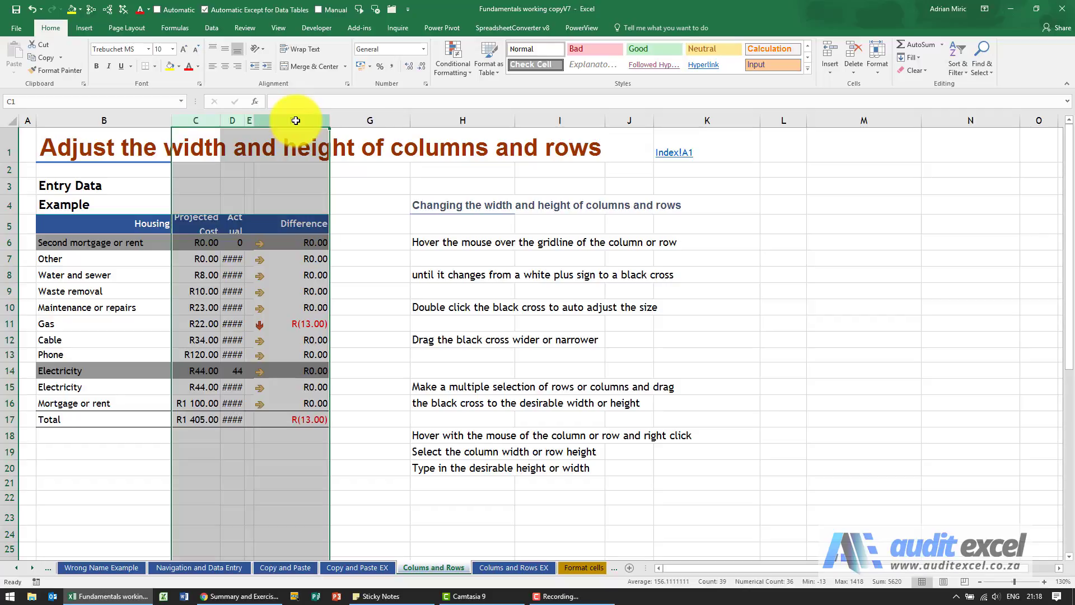
pyautogui.rightClick(296, 120)
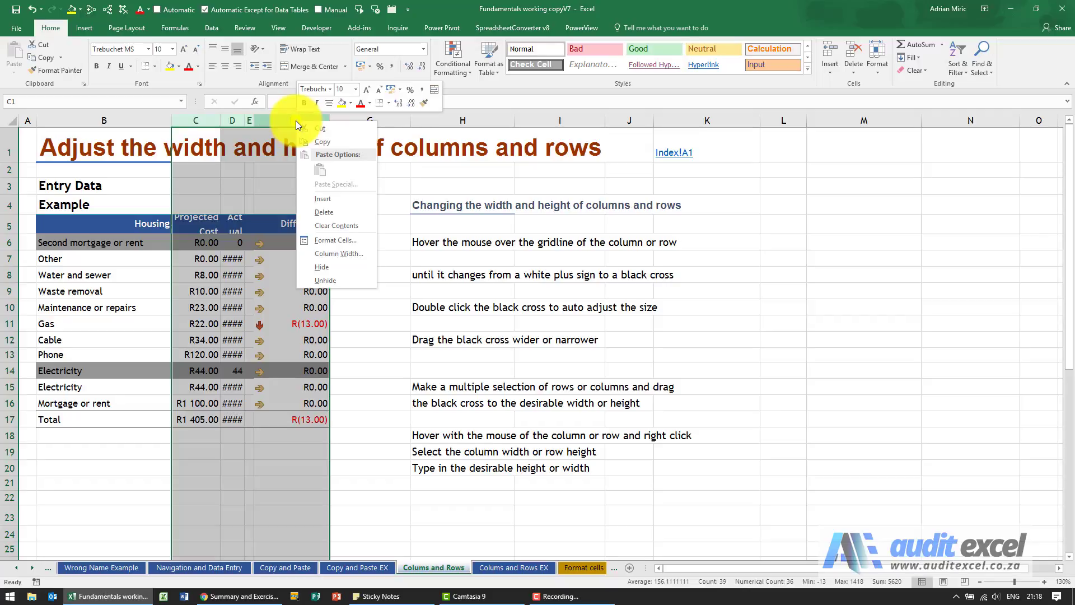
pyautogui.click(328, 199)
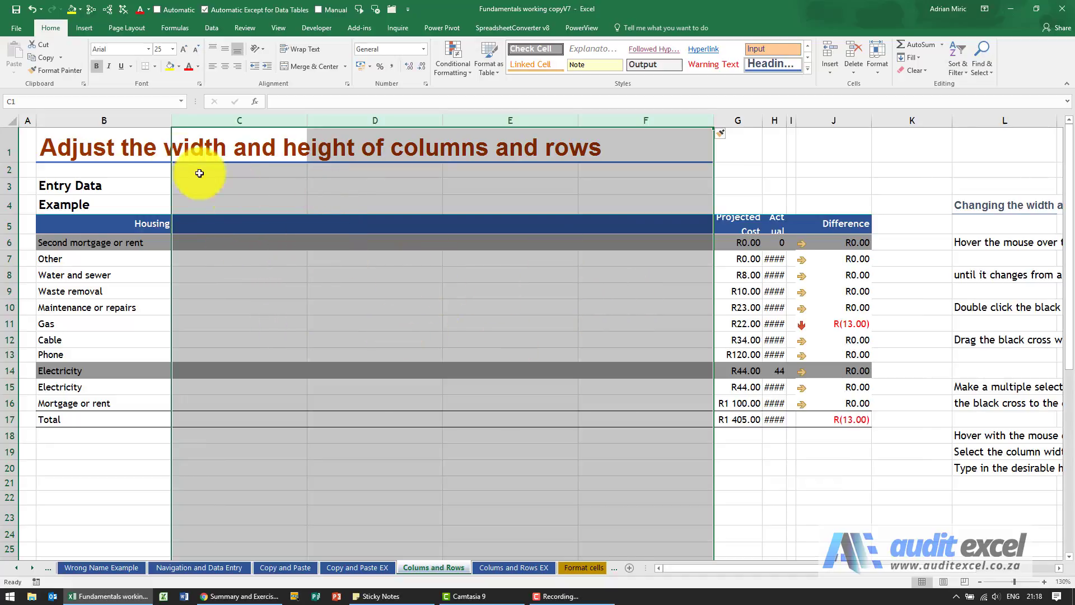
pyautogui.click(32, 11)
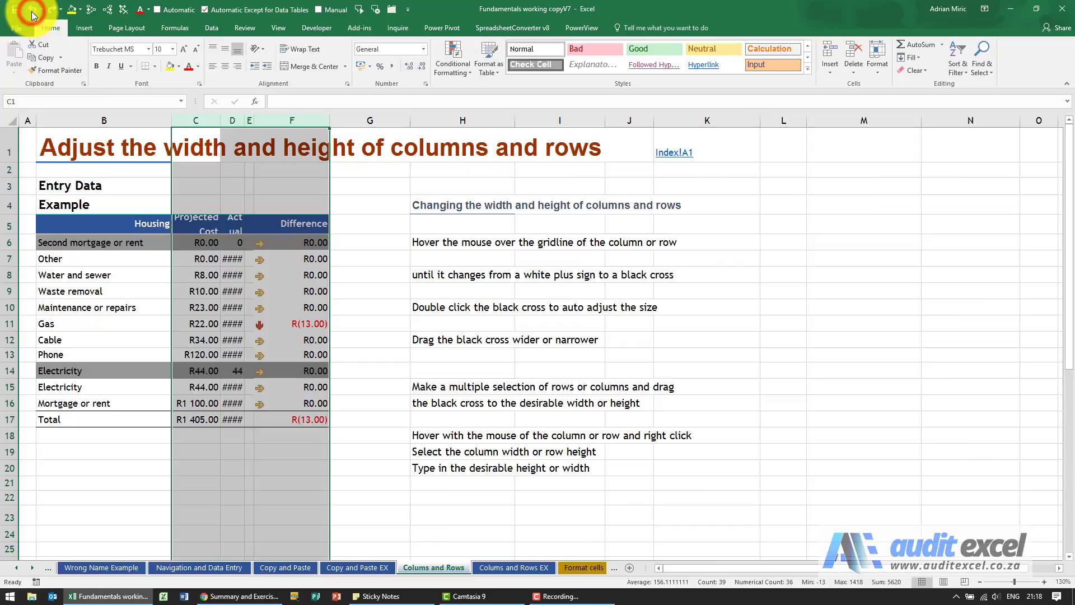
pyautogui.click(194, 121)
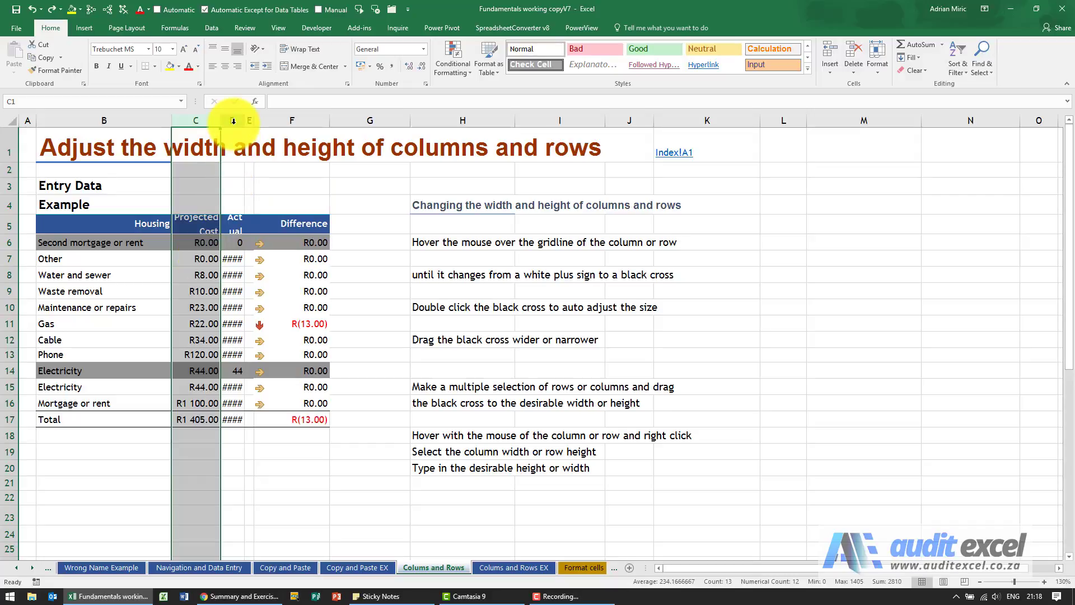
pyautogui.moveTo(199, 120); pyautogui.dragTo(272, 120)
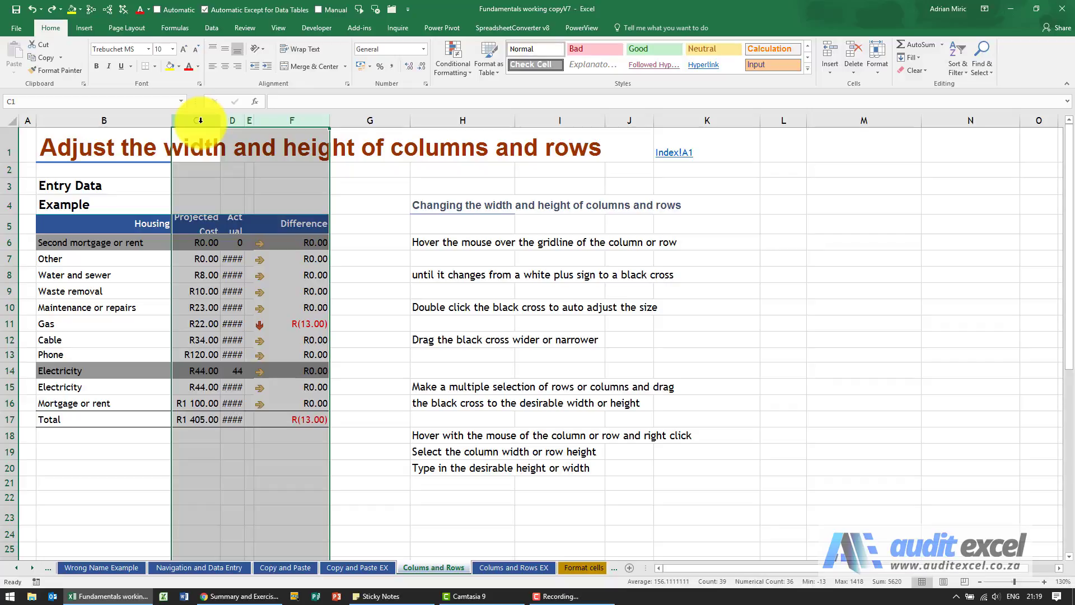
pyautogui.click(203, 168)
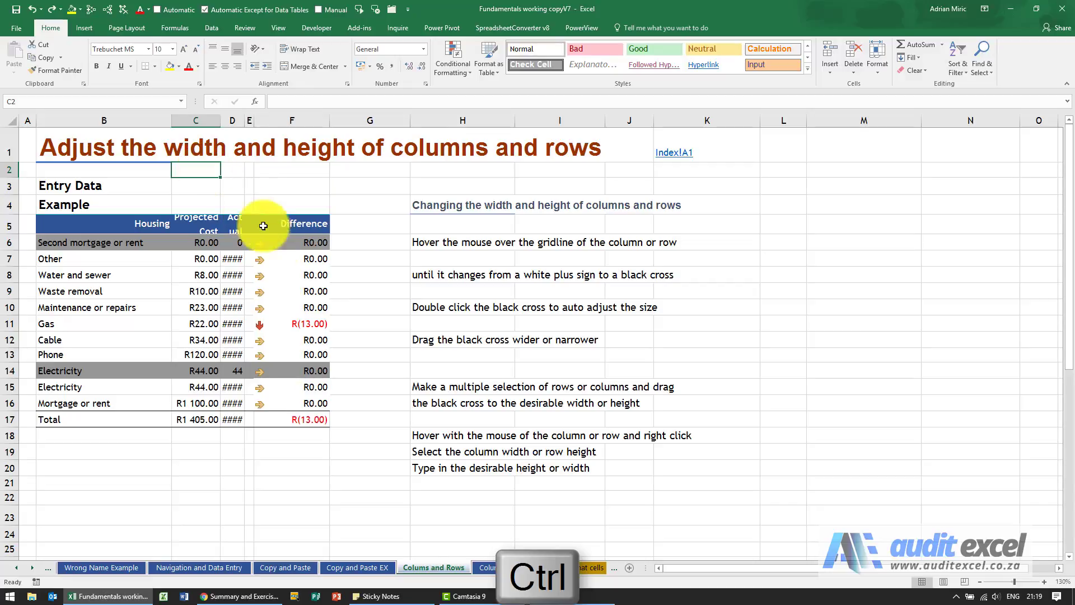
pyautogui.keyDown('ctrl'); pyautogui.click(347, 276); pyautogui.keyUp('ctrl')
pyautogui.keyDown('ctrl'); pyautogui.click(347, 402); pyautogui.keyUp('ctrl')
pyautogui.keyDown('ctrl'); pyautogui.click(255, 479); pyautogui.keyUp('ctrl')
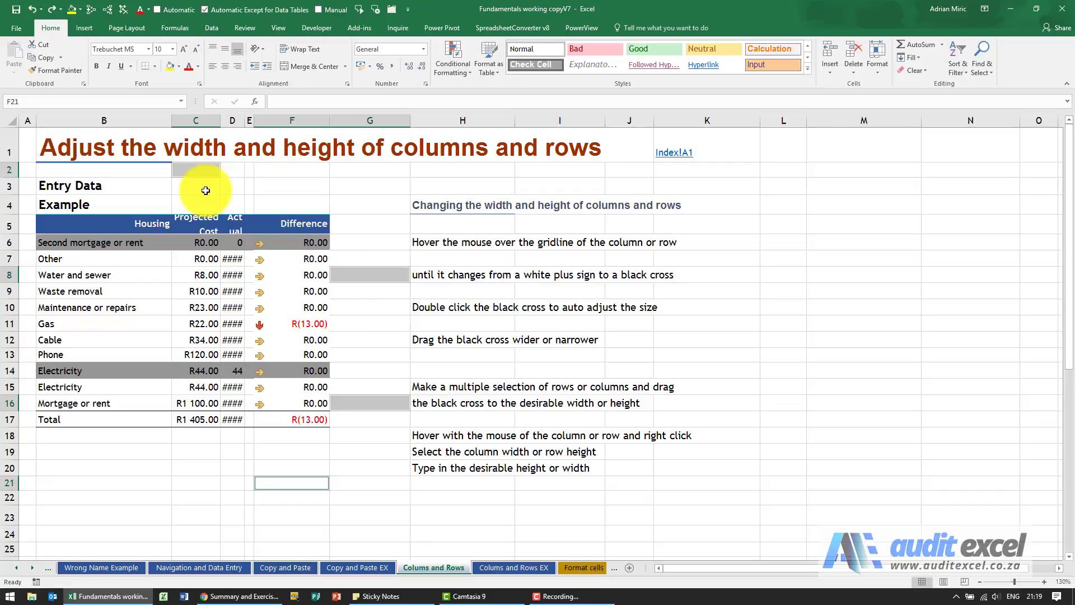
pyautogui.click(200, 121)
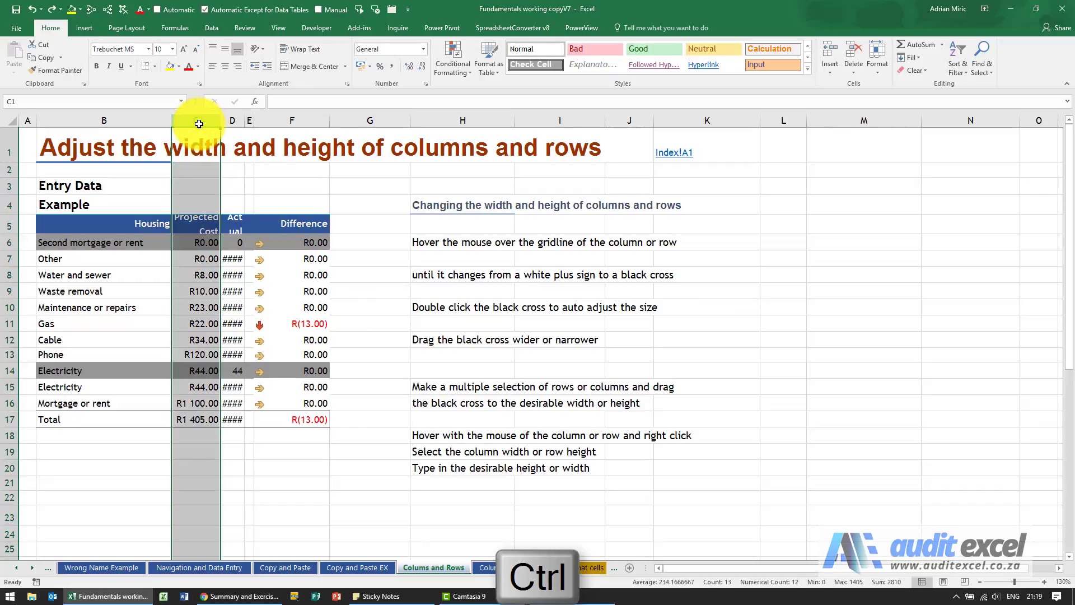
pyautogui.keyDown('ctrl'); pyautogui.click(235, 121); pyautogui.keyUp('ctrl')
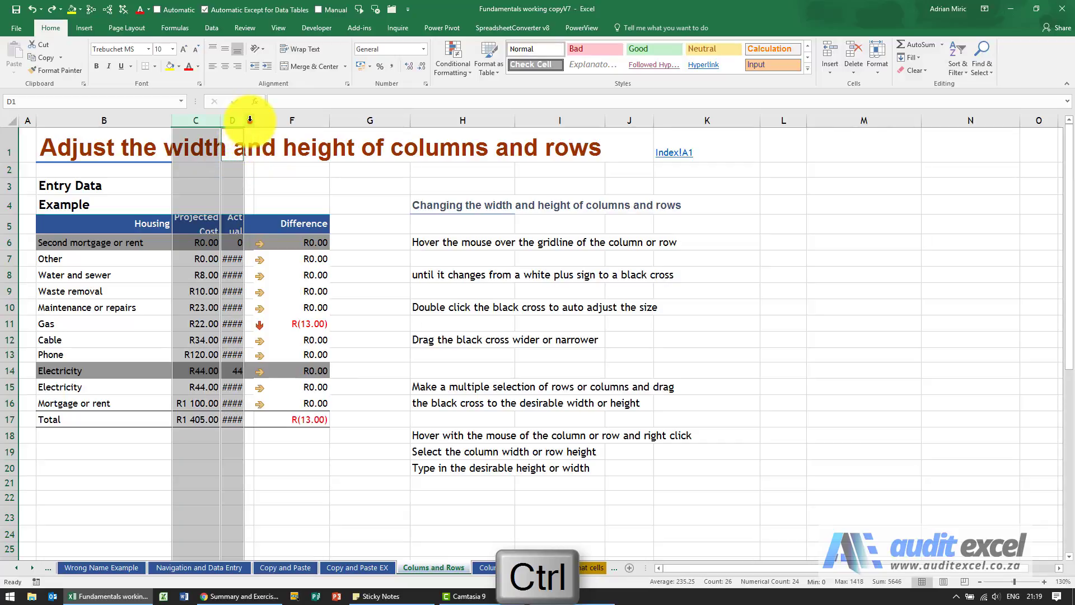
pyautogui.keyDown('ctrl'); pyautogui.click(279, 120); pyautogui.keyUp('ctrl')
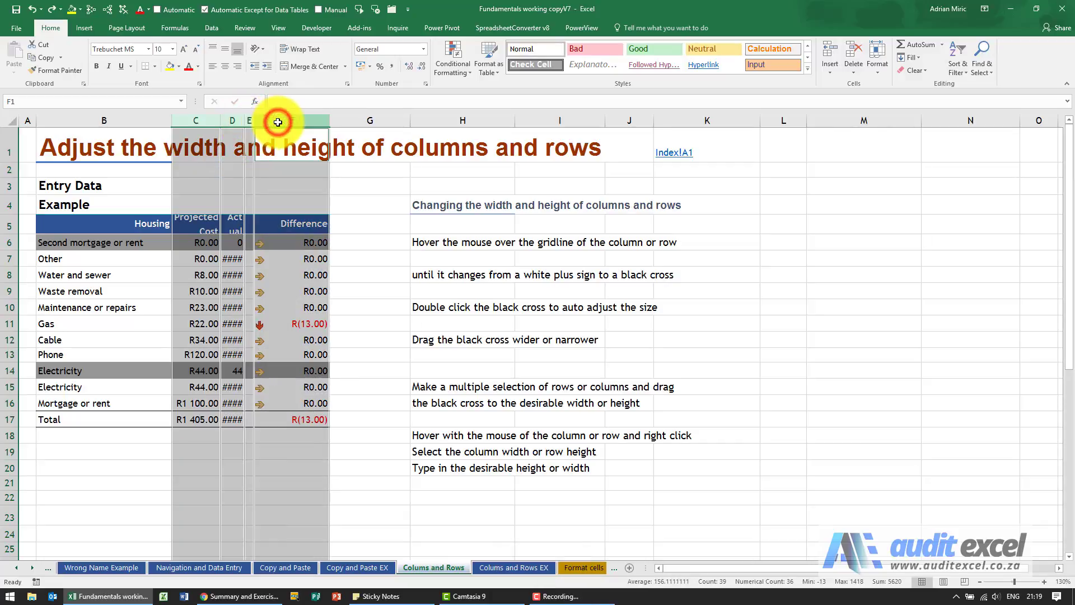
pyautogui.rightClick(278, 122)
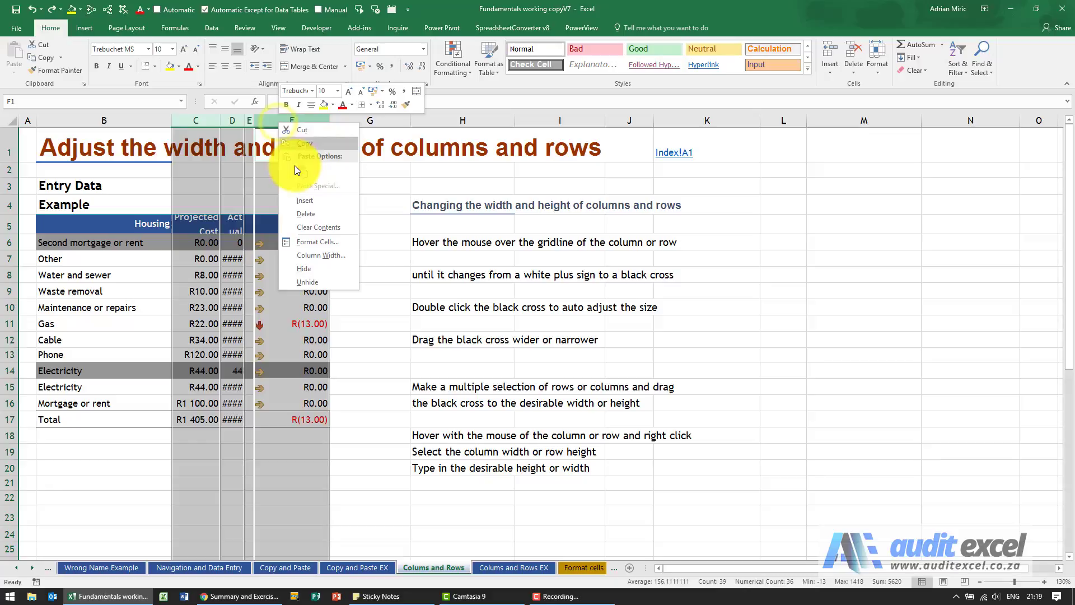
pyautogui.click(305, 199)
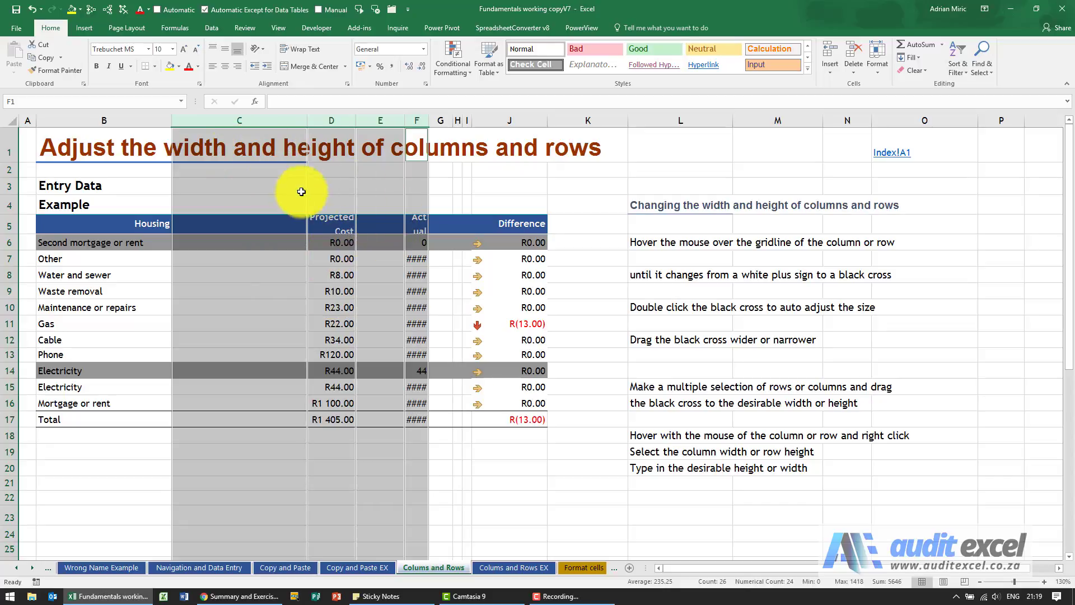
pyautogui.click(269, 187)
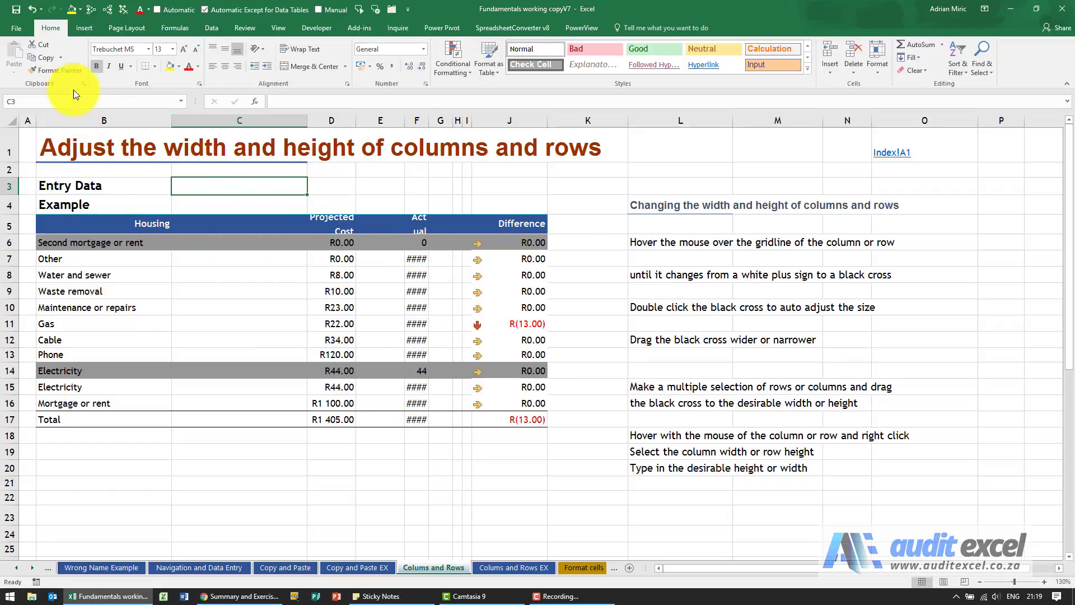
pyautogui.click(32, 15)
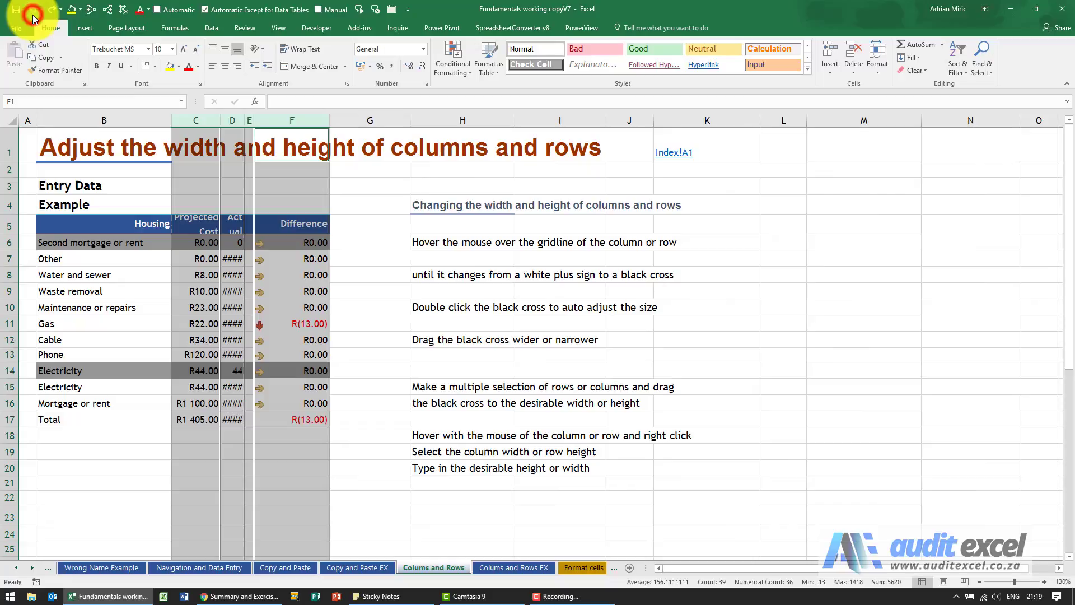
pyautogui.click(187, 201)
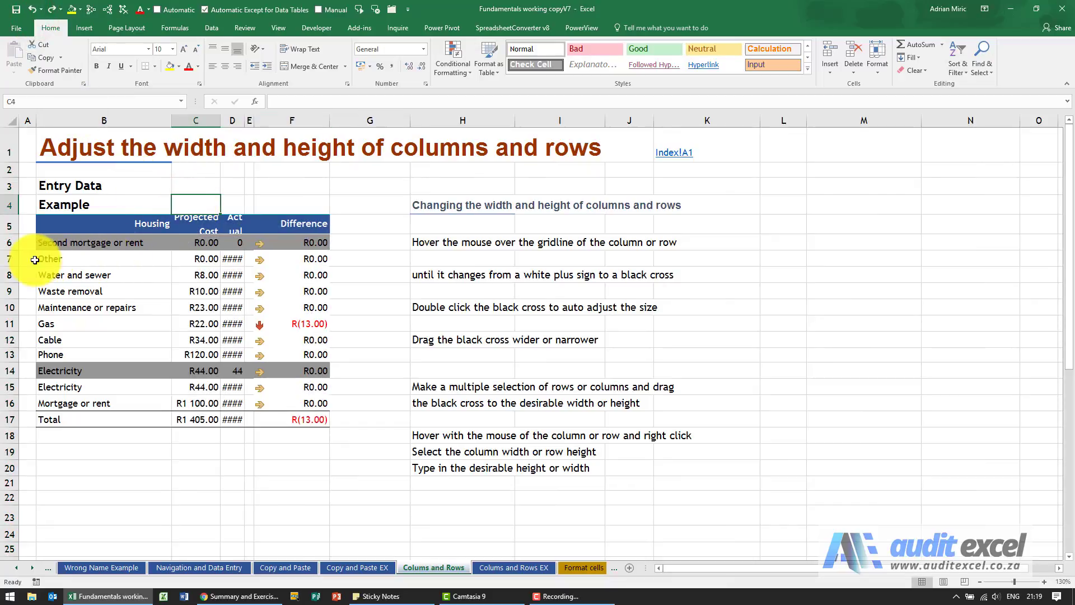
# - Ctrl-select rows 7, 8, 9 and 12 and insert a blank row above each
pyautogui.moveTo(11, 258); pyautogui.dragTo(9, 306)
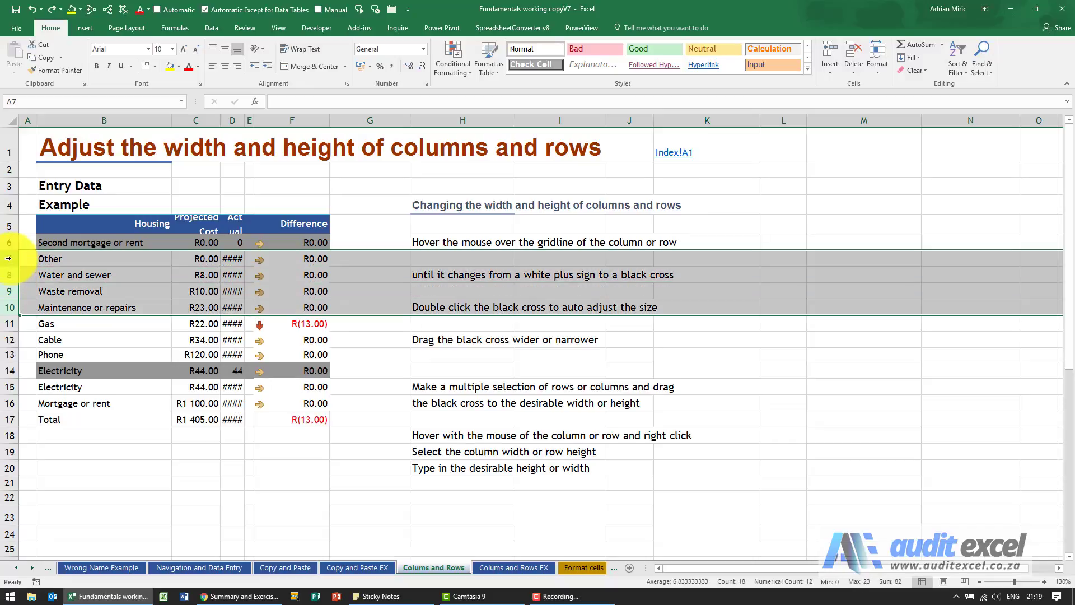
pyautogui.click(8, 258)
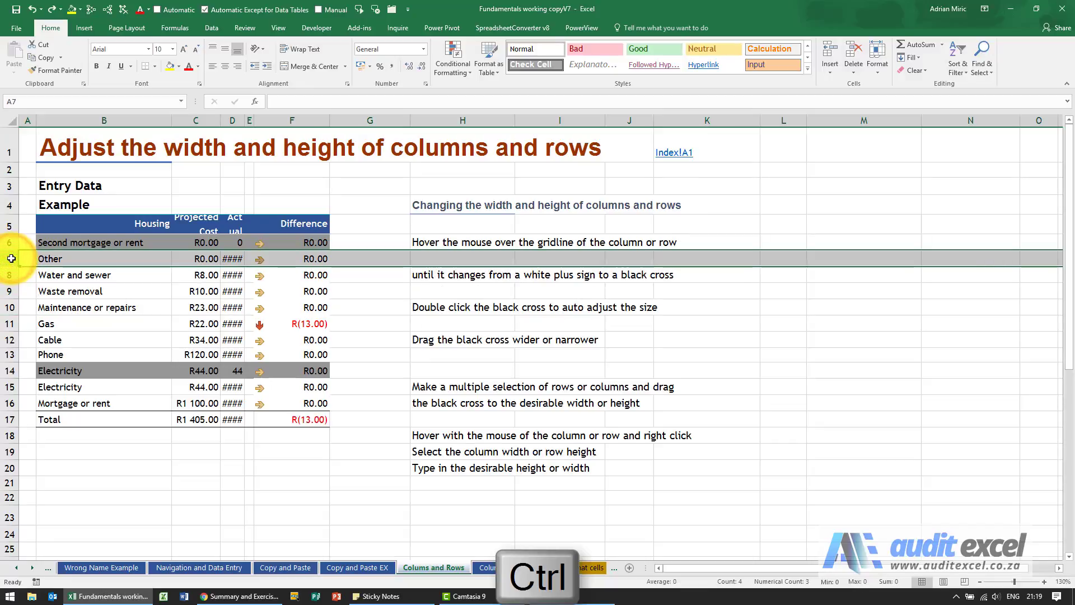
pyautogui.keyDown('ctrl'); pyautogui.click(9, 274); pyautogui.keyUp('ctrl')
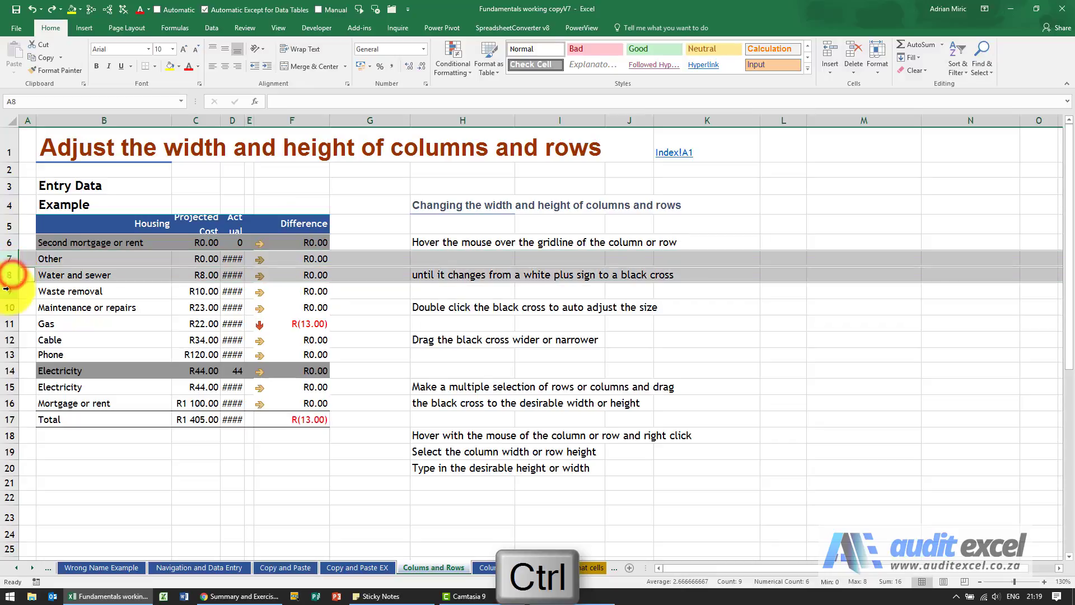
pyautogui.keyDown('ctrl'); pyautogui.click(8, 290); pyautogui.keyUp('ctrl')
pyautogui.keyDown('ctrl'); pyautogui.click(8, 339); pyautogui.keyUp('ctrl')
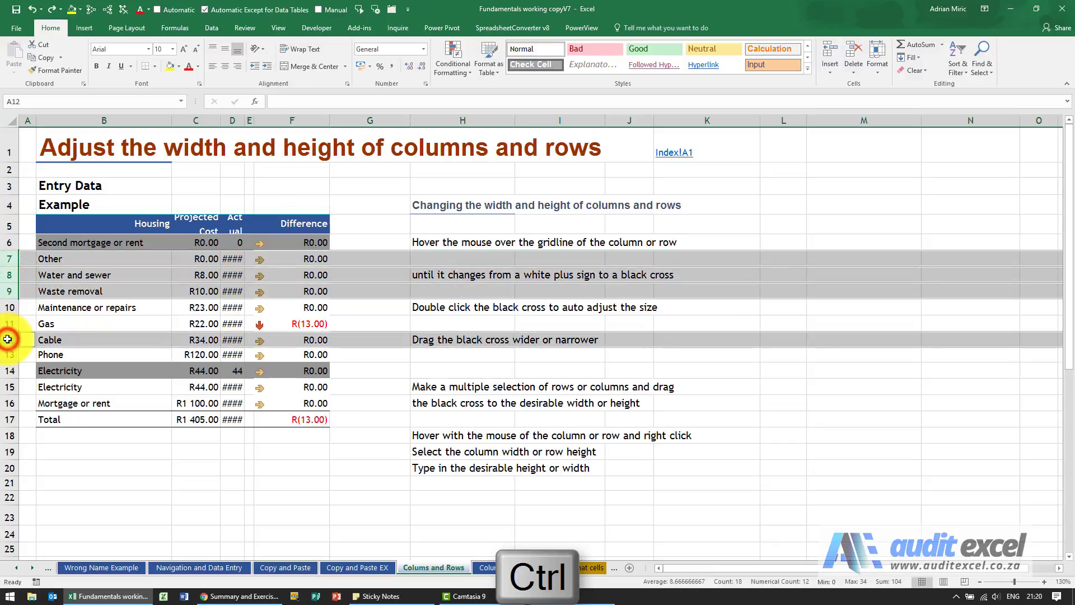
pyautogui.rightClick(5, 339)
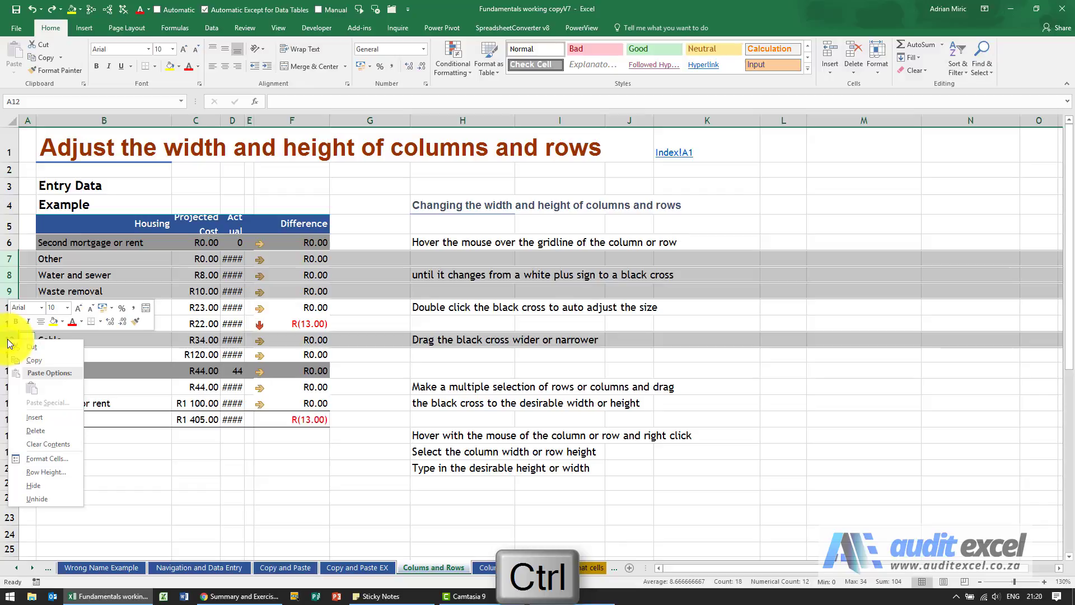
pyautogui.click(38, 418)
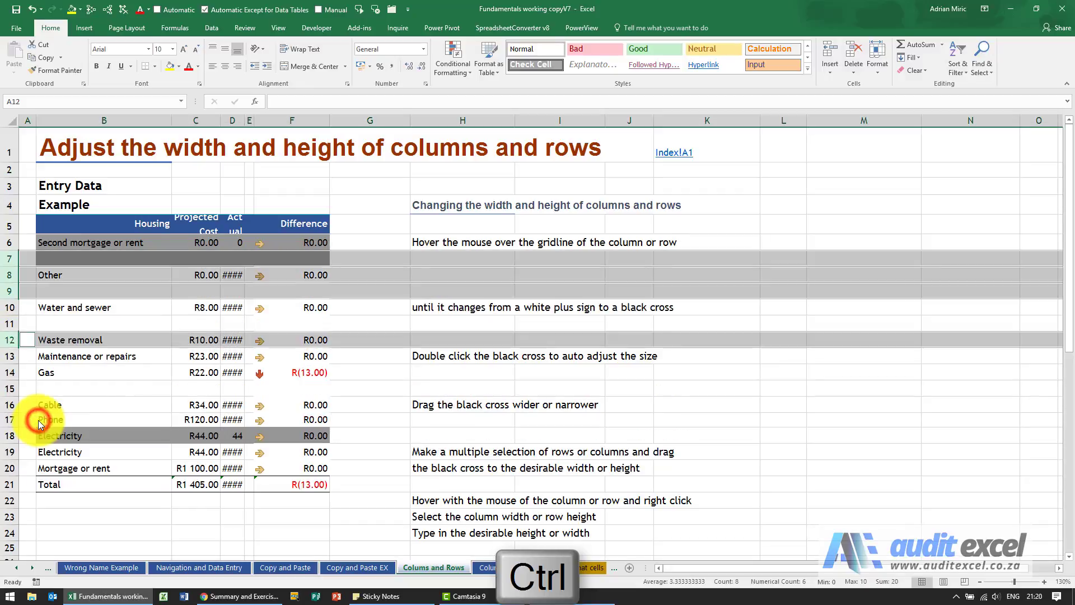